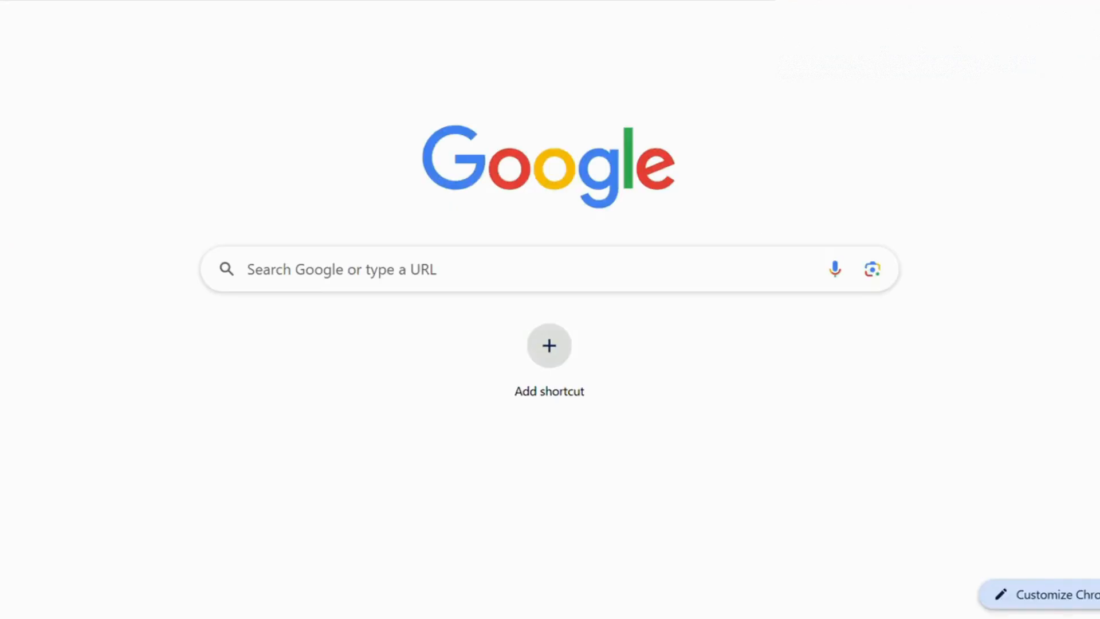
Step: Open the Submit VAT Return service from the Indirect Taxes-Value Added Tax section of the ZATCA portal
type("s")
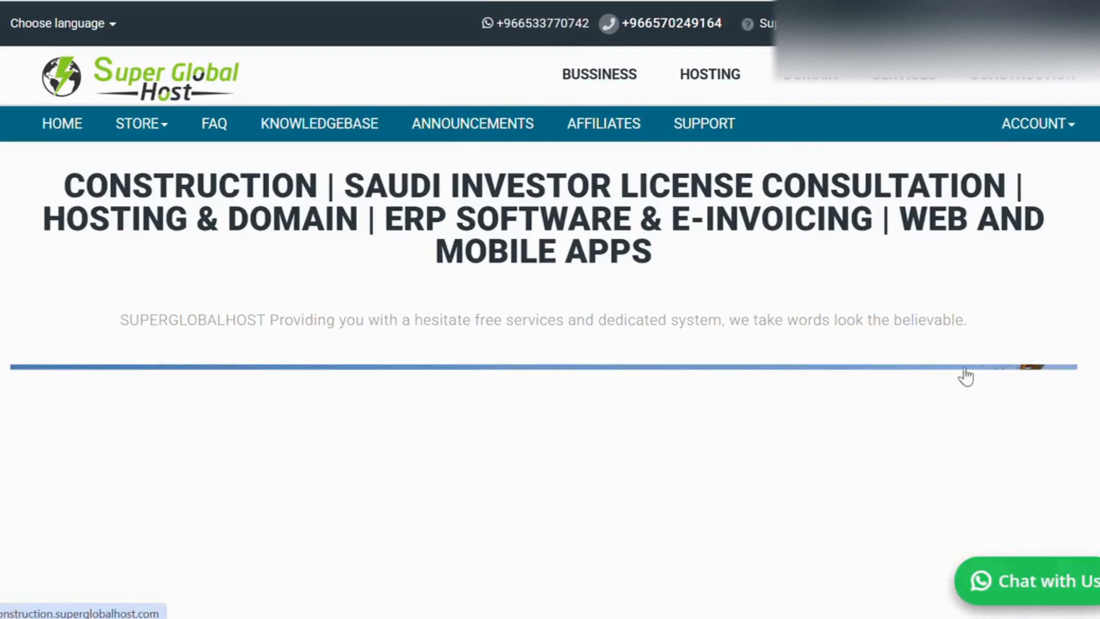
mouse_move(611, 84)
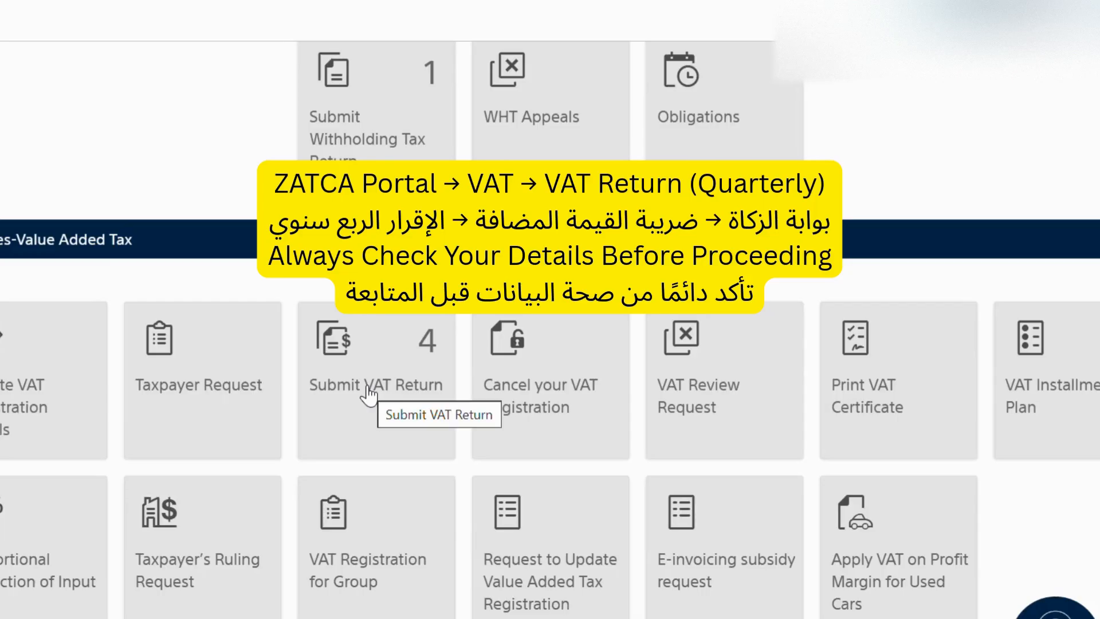
left_click(368, 394)
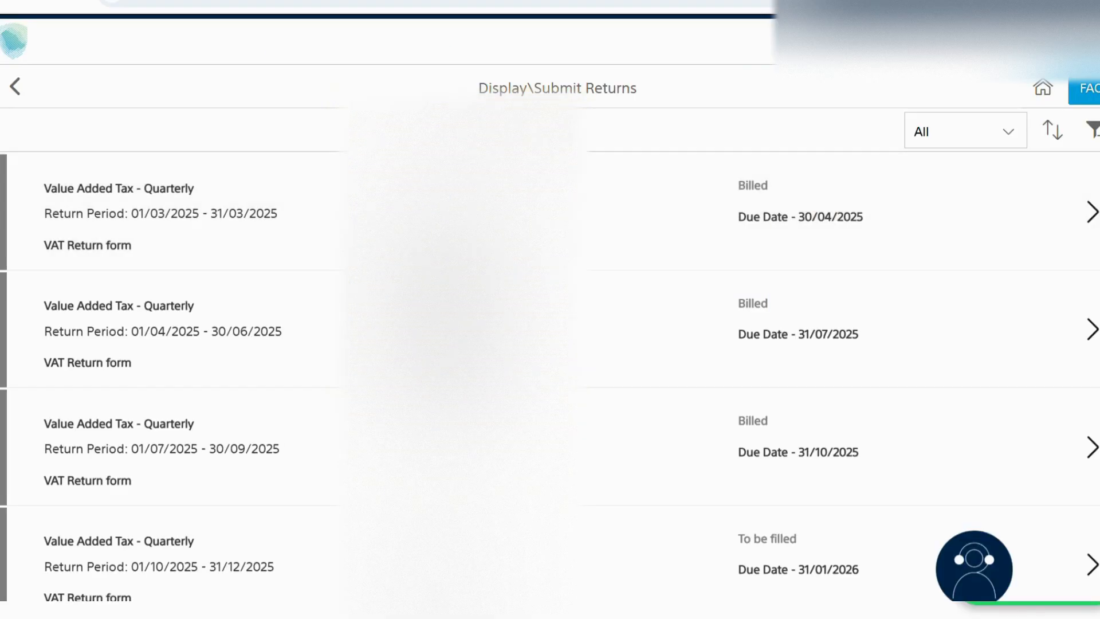
scroll(550, 378, "down", 1)
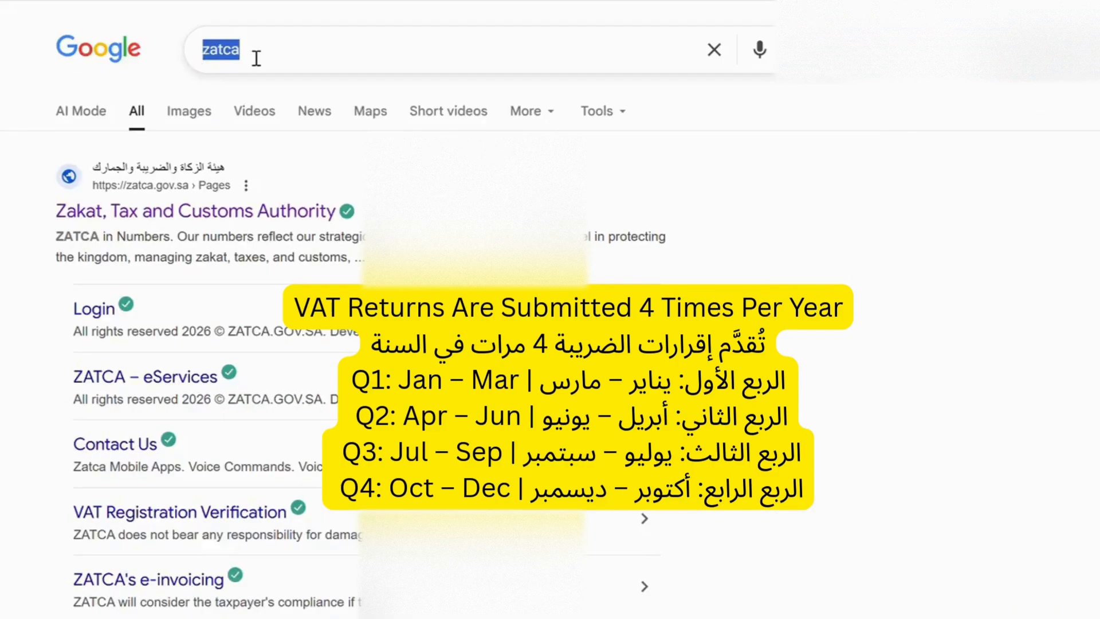
Step: Search Google for zatca and open the Zakat, Tax and Customs Authority website
left_click(256, 58)
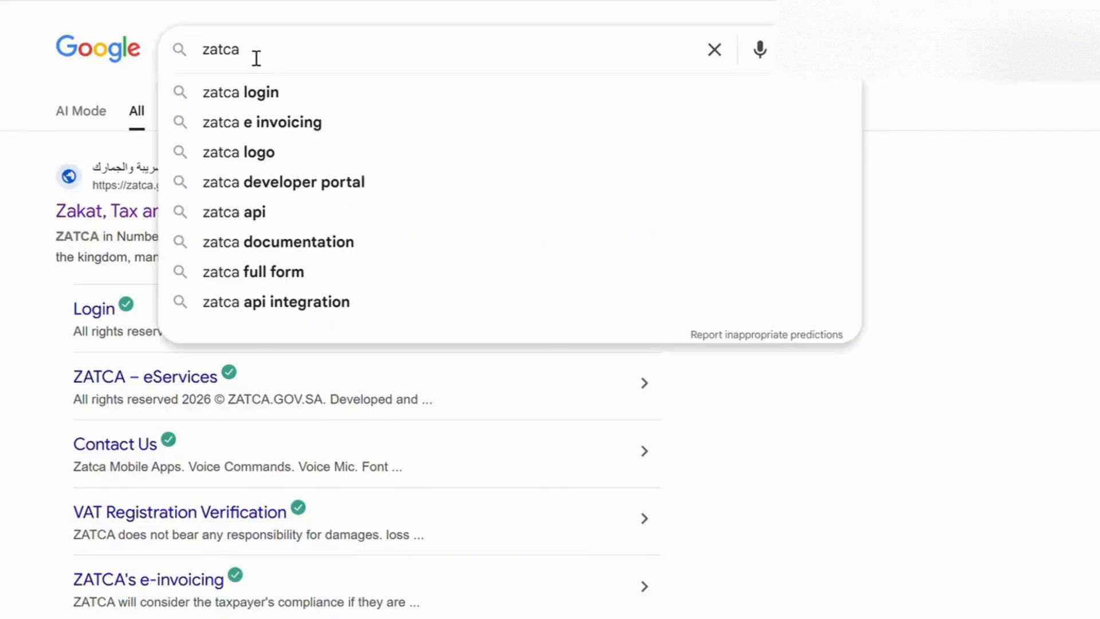
left_click(33, 226)
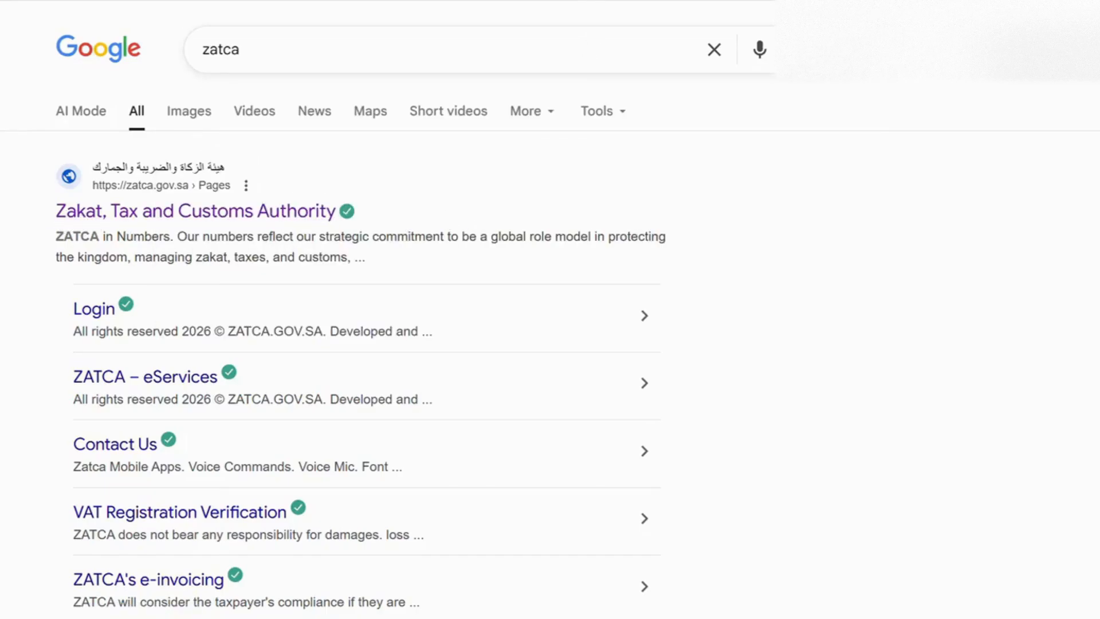
left_click(739, 1)
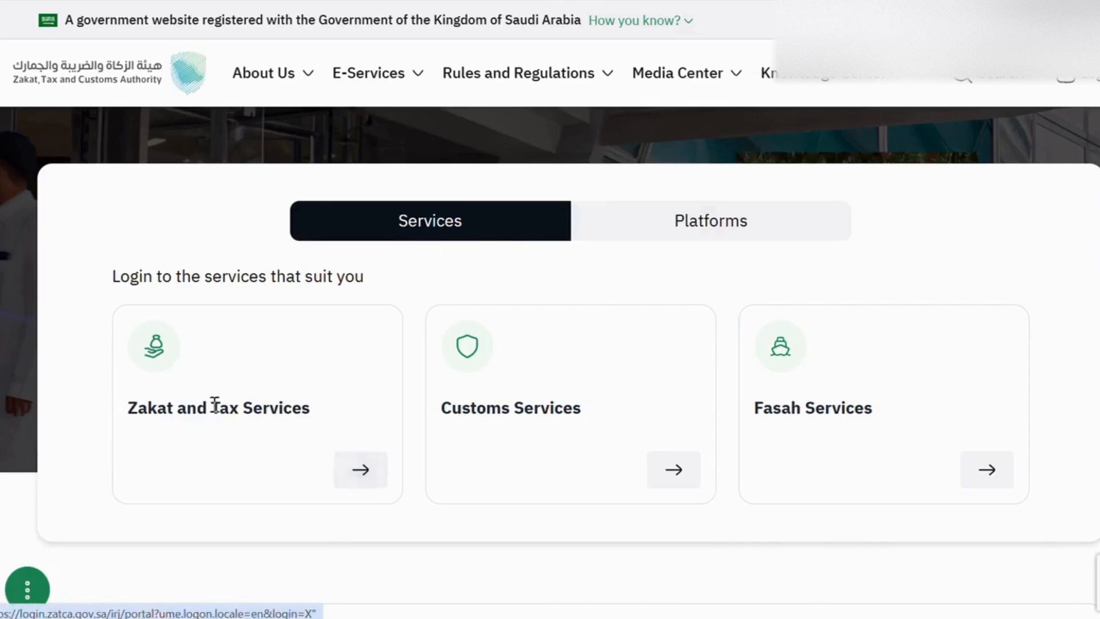
Step: Browse the Zakat and Tax Services portal's service tiles across the General Services, Zakat, Withholding Tax and VAT sections
left_click_drag(135, 407, 310, 408)
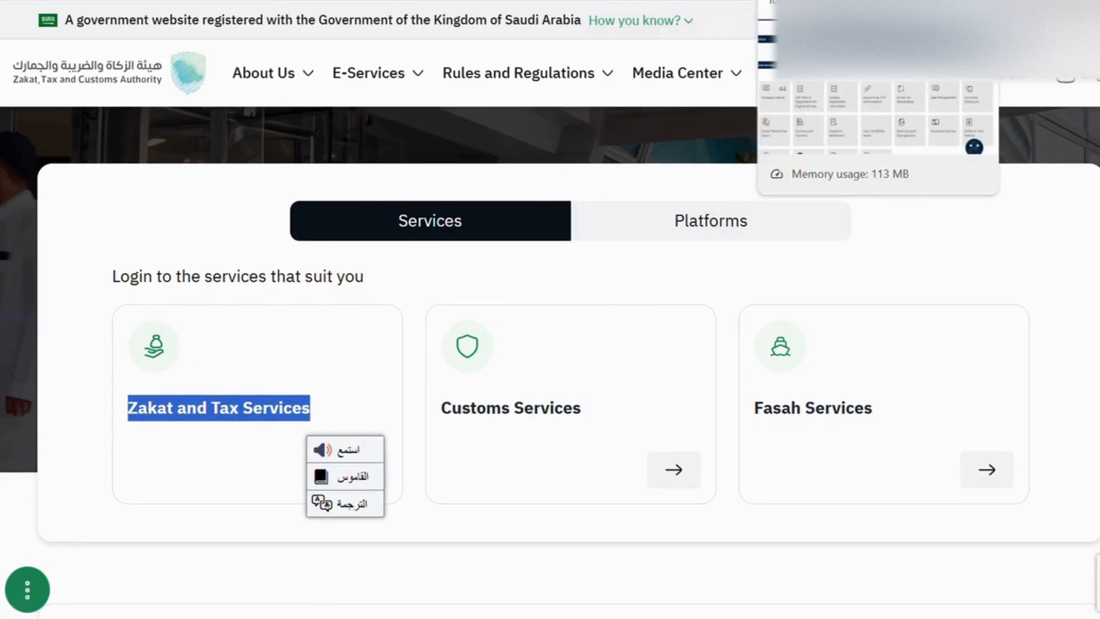
left_click(825, 1)
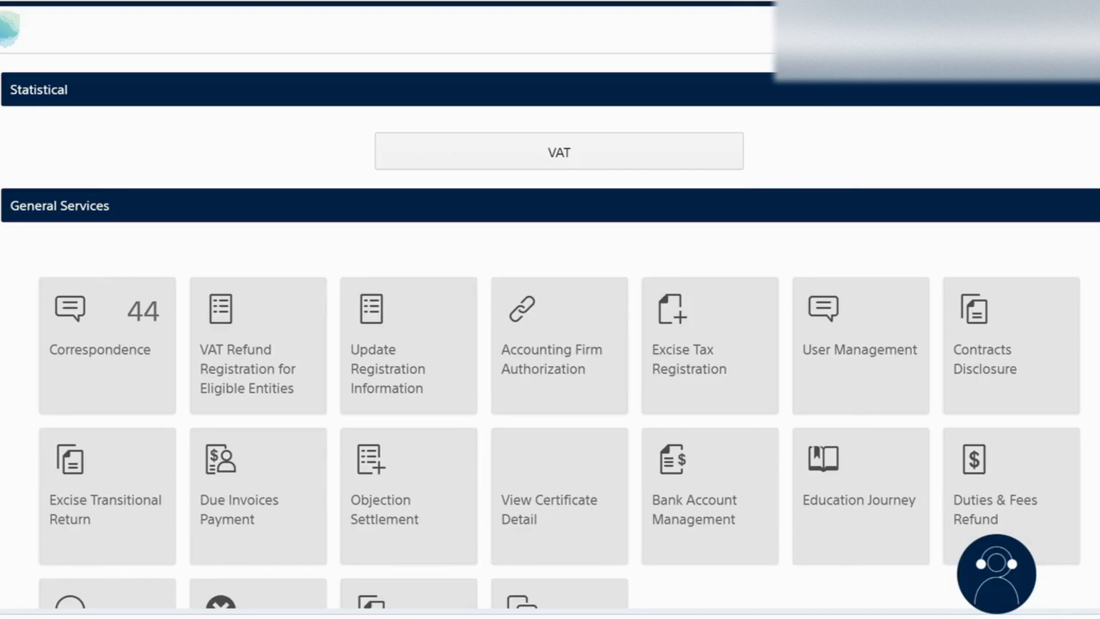
scroll(550, 309, "down", 6)
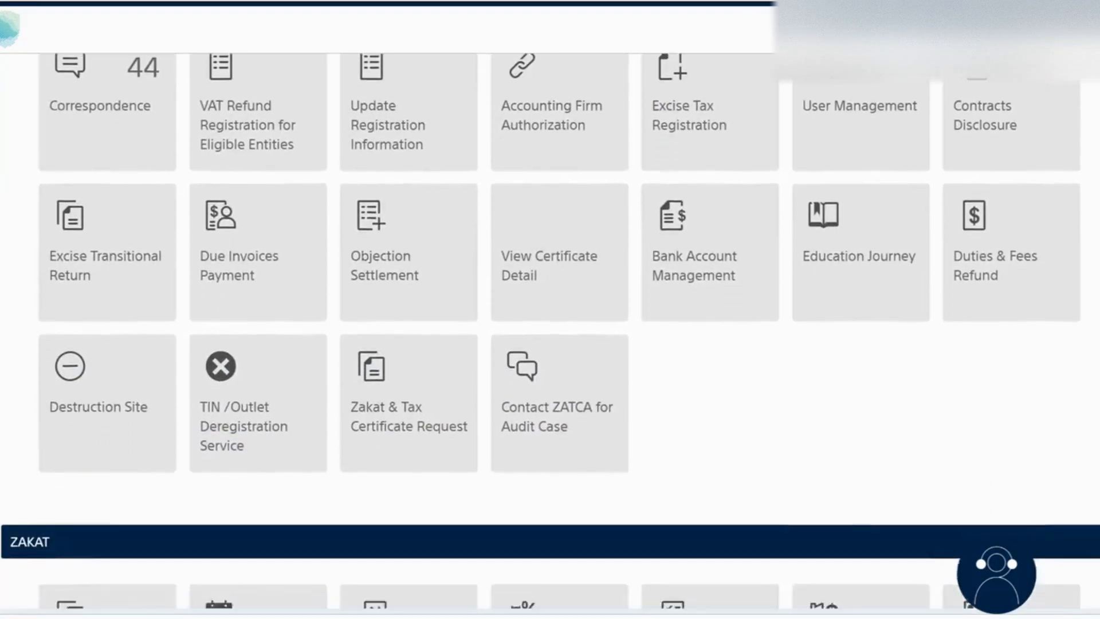
scroll(550, 309, "down", 4)
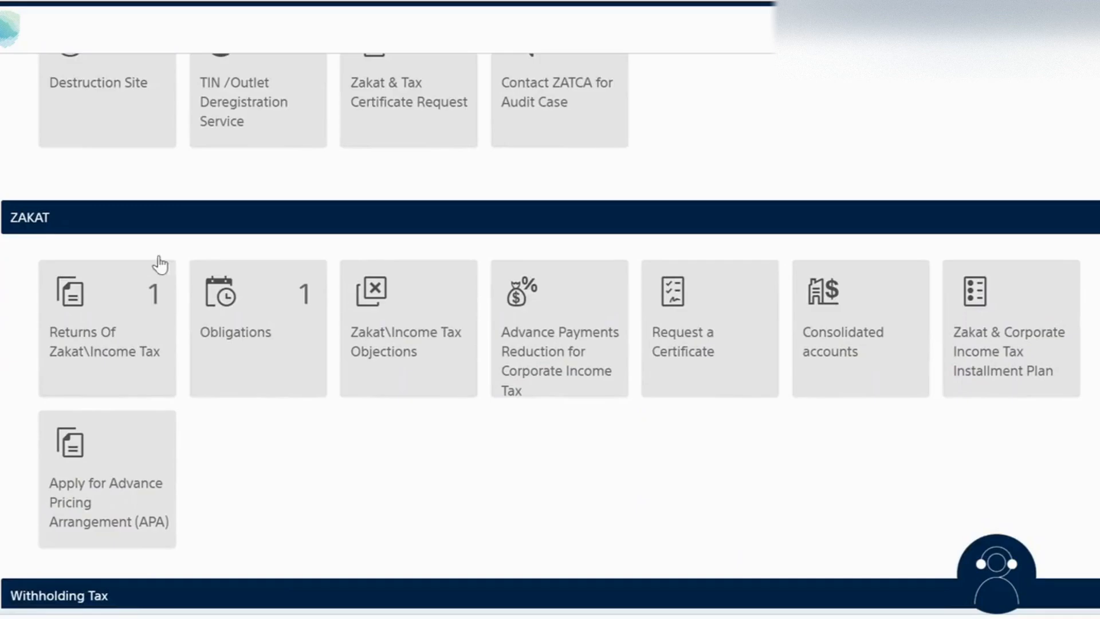
left_click_drag(54, 218, 10, 221)
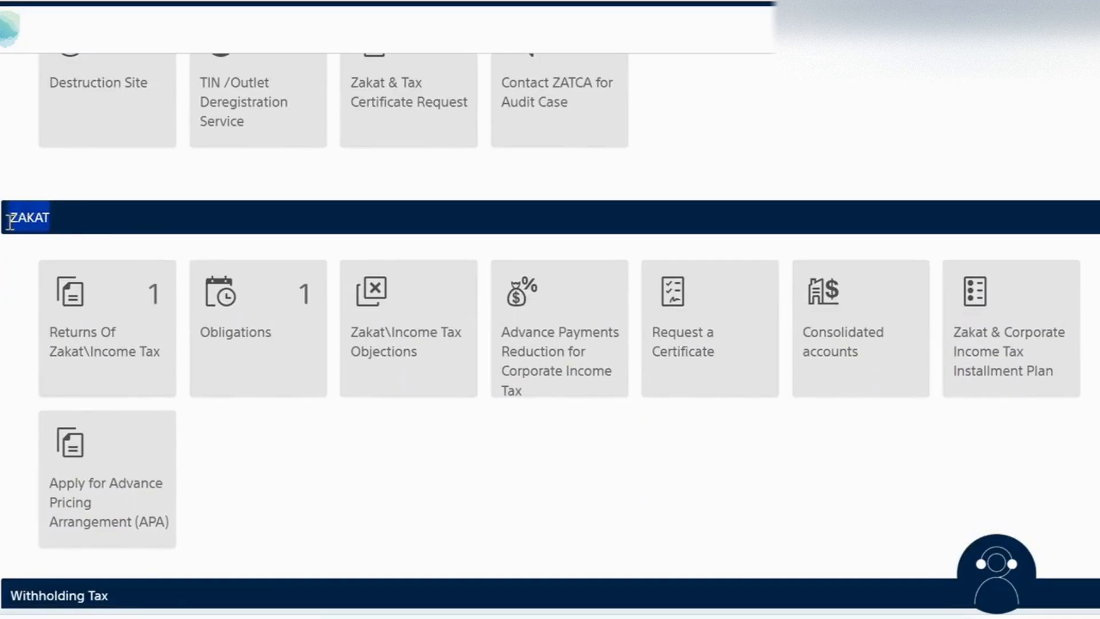
left_click(35, 221)
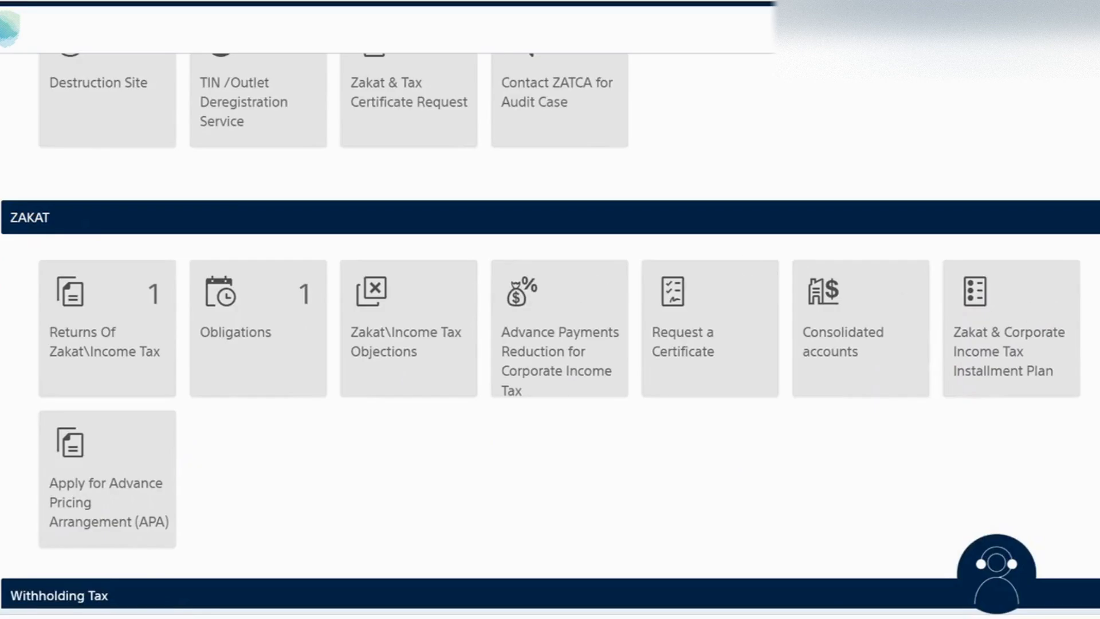
scroll(550, 333, "down", 6)
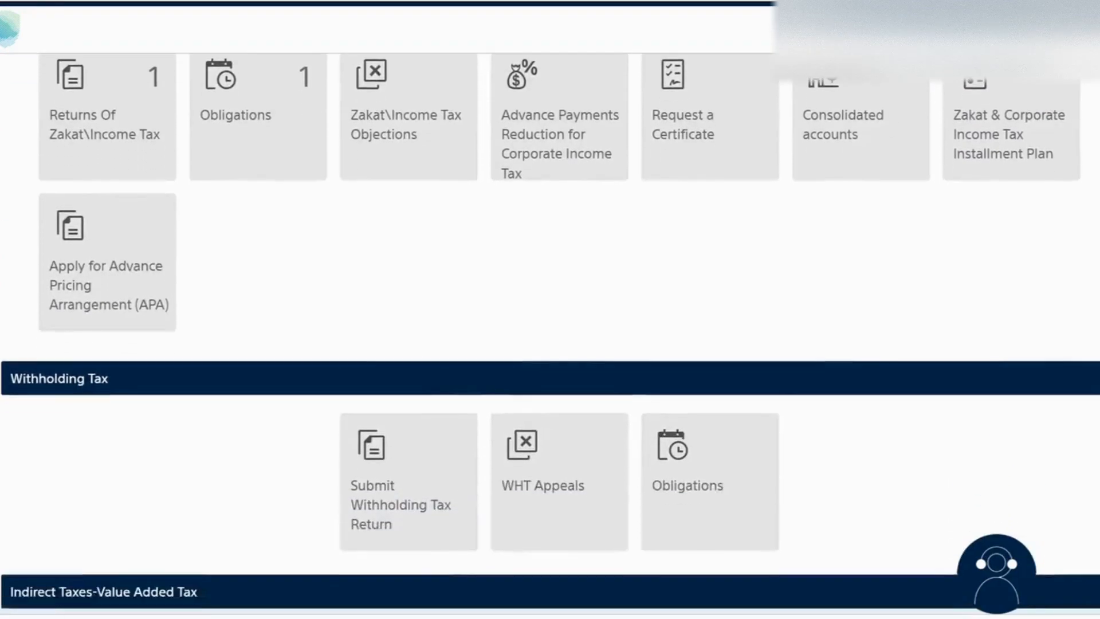
scroll(550, 332, "down", 4)
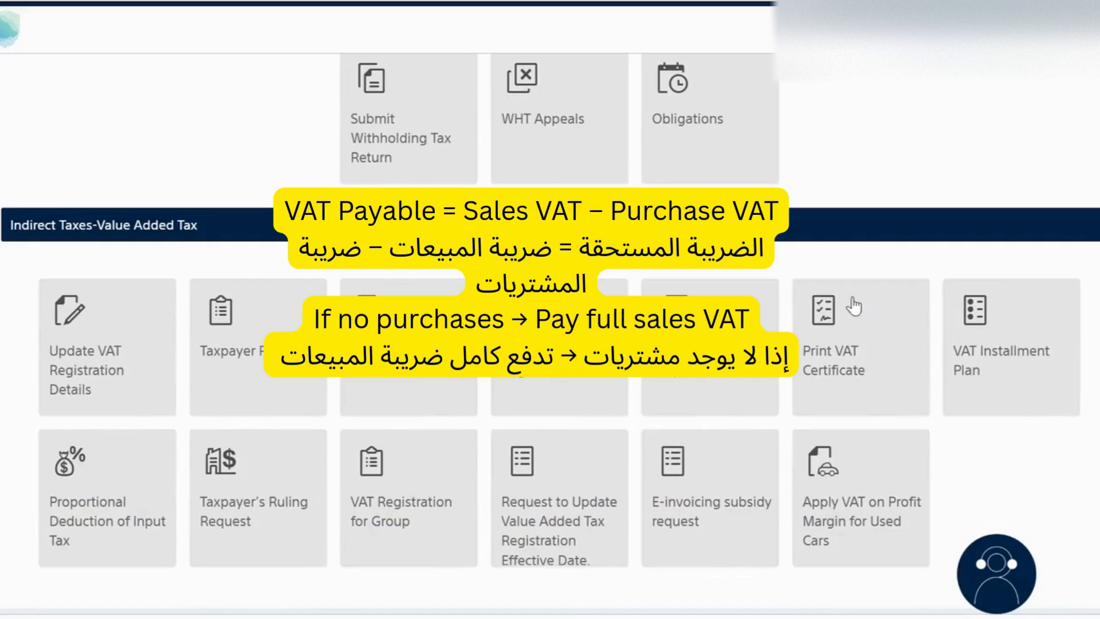
scroll(550, 332, "up", 12)
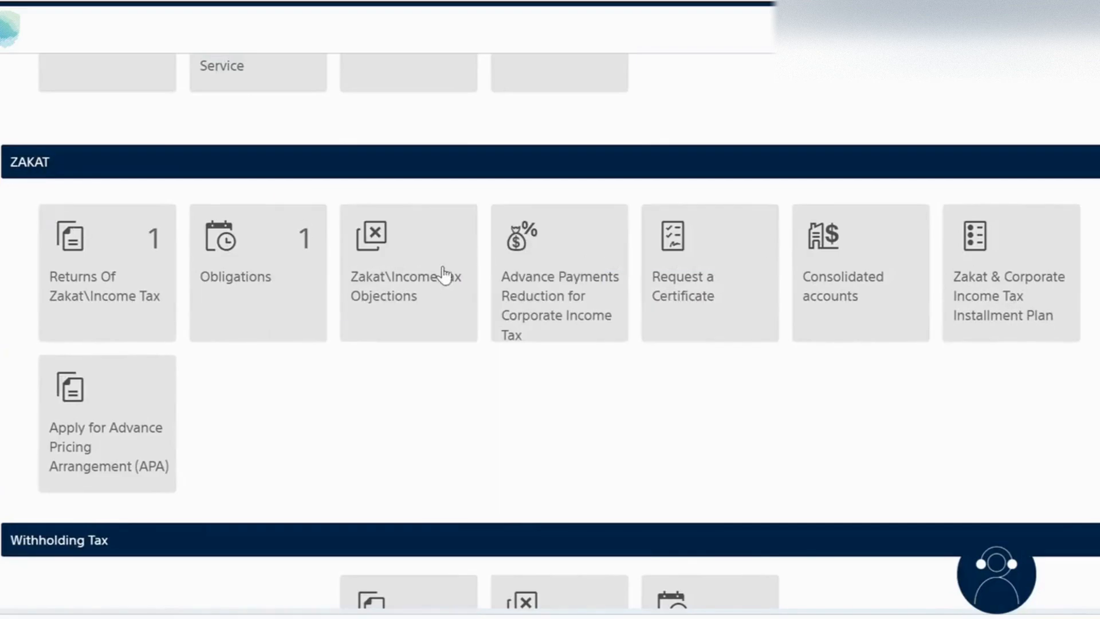
scroll(550, 333, "up", 10)
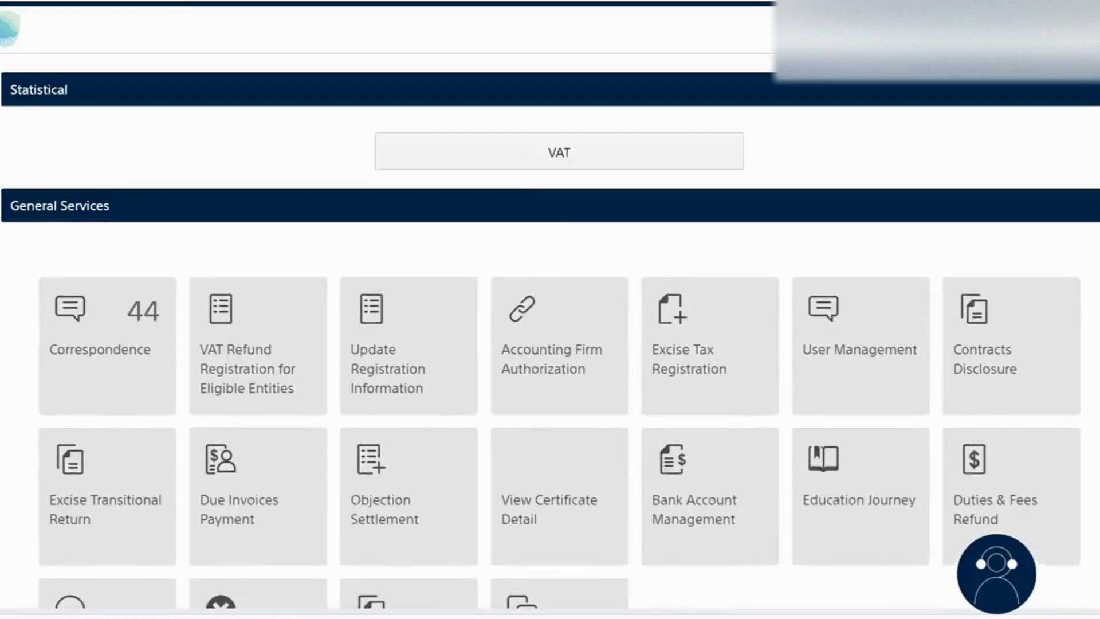
Step: Display the VAT statistics chart of submitted and delayed returns
left_click(566, 159)
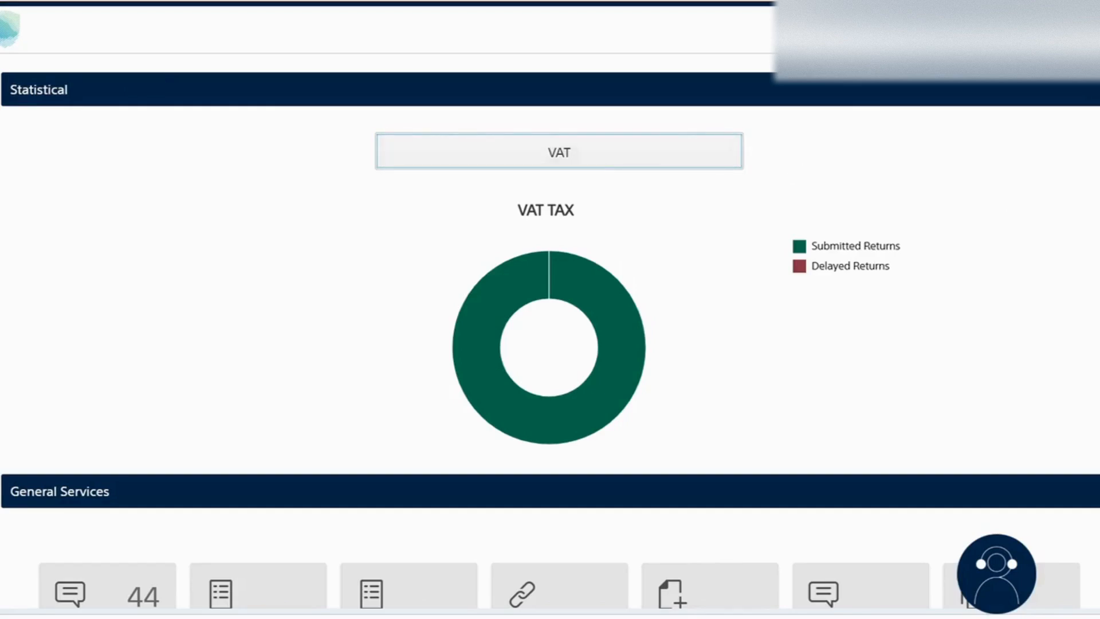
scroll(550, 333, "down", 1)
scroll(550, 332, "down", 2)
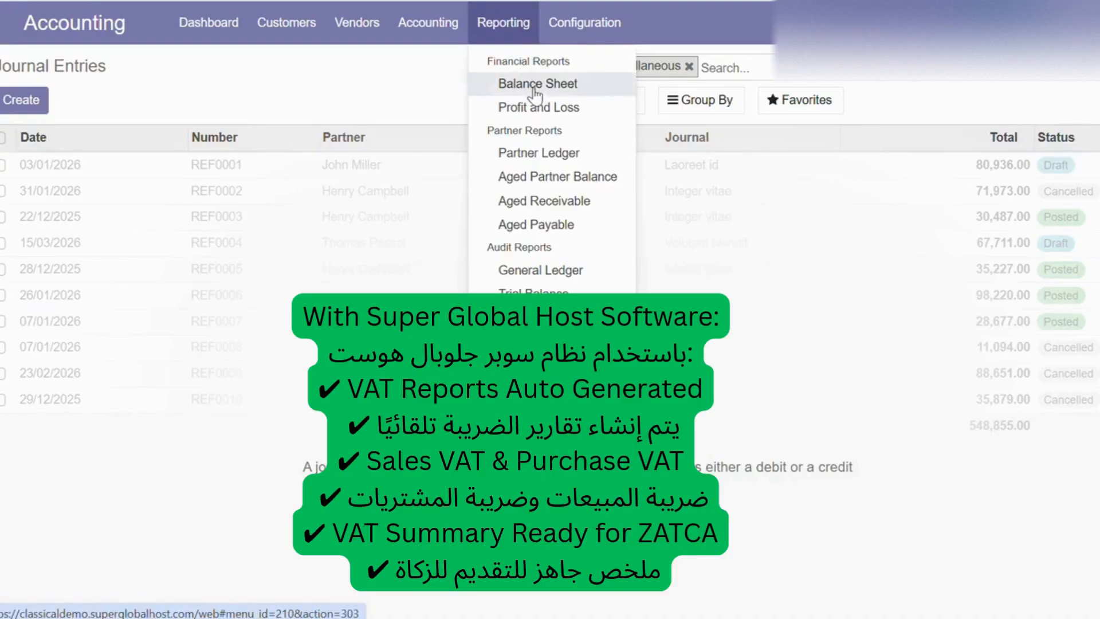
Step: Review the Balance Sheet report options in the accounting app, including the start and end date pickers, then close it
left_click(540, 87)
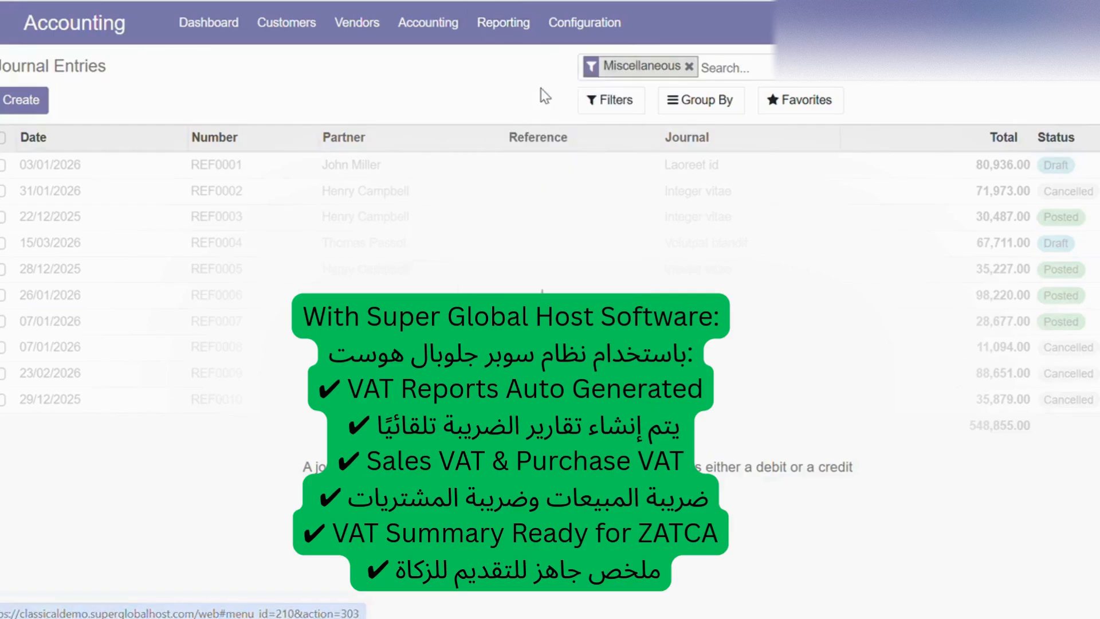
left_click(304, 202)
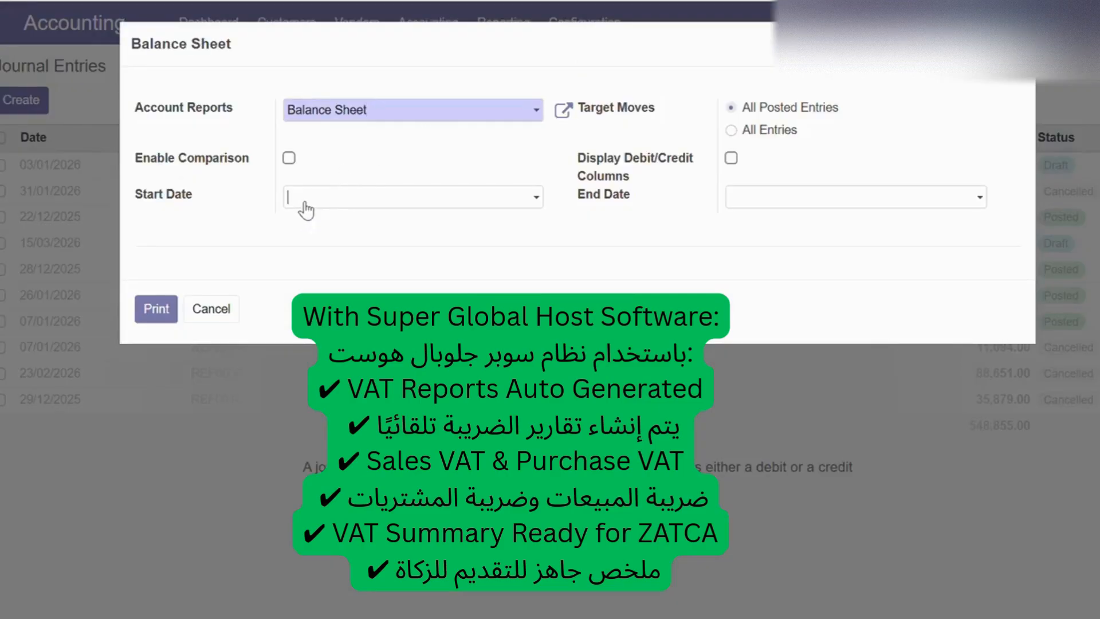
left_click(304, 203)
left_click(819, 200)
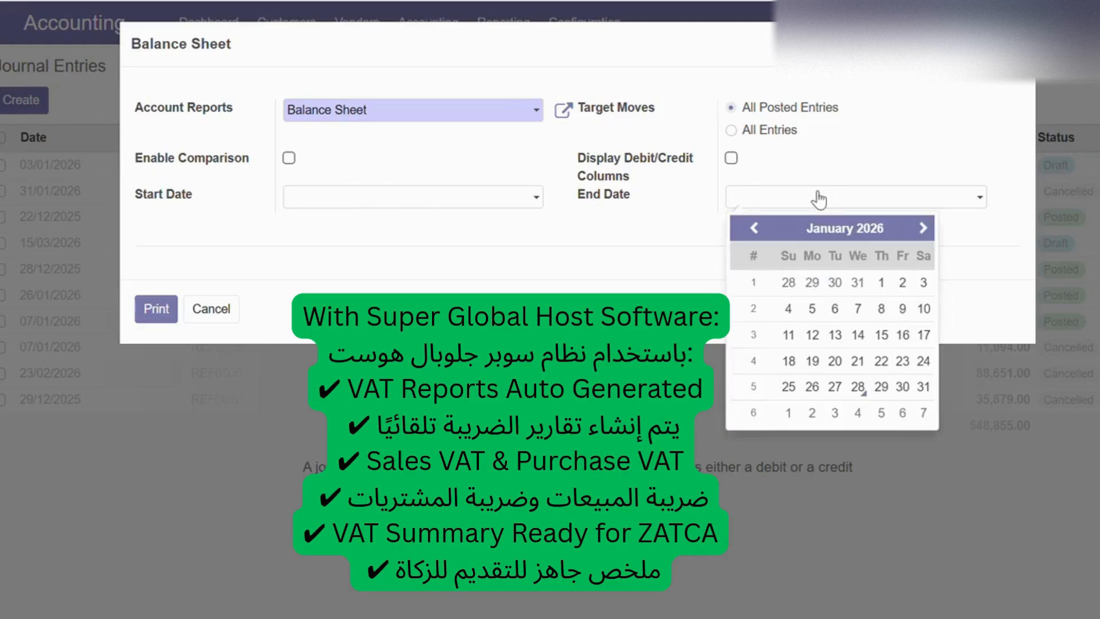
left_click(819, 199)
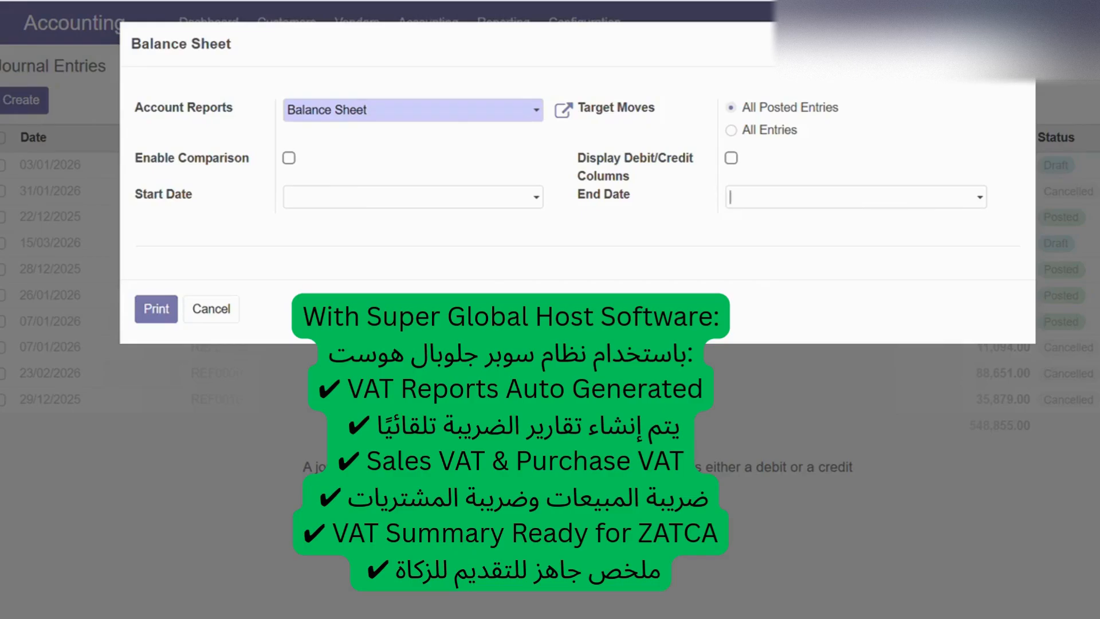
left_click(1020, 43)
Step: Open the accounting Reporting menu to view the available financial, partner and audit reports
left_click(513, 40)
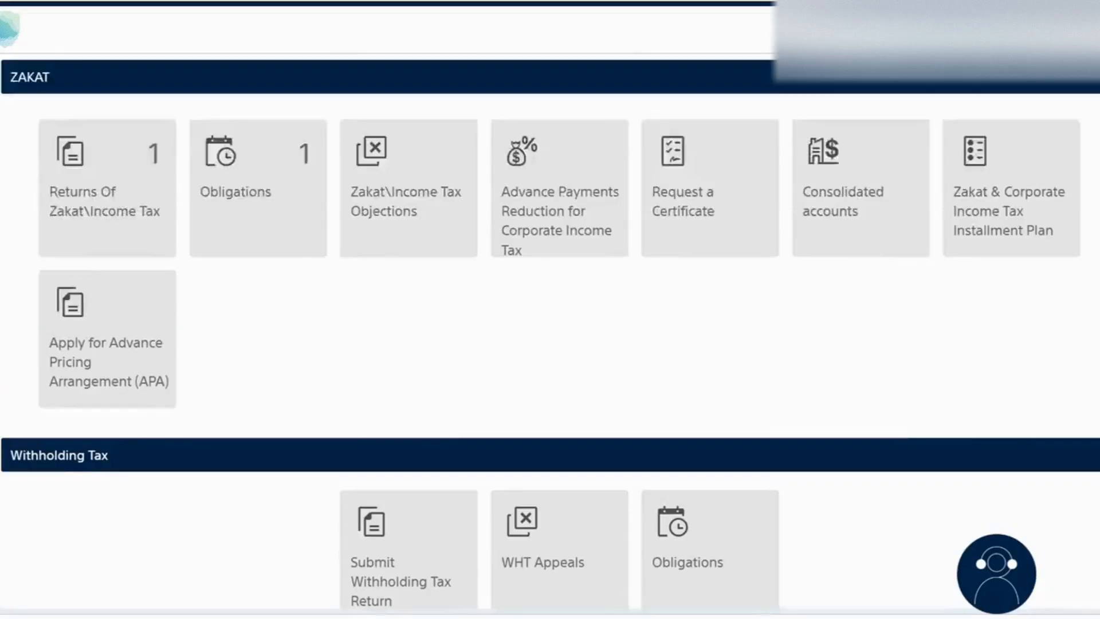
scroll(550, 333, "up", 4)
scroll(550, 333, "down", 2)
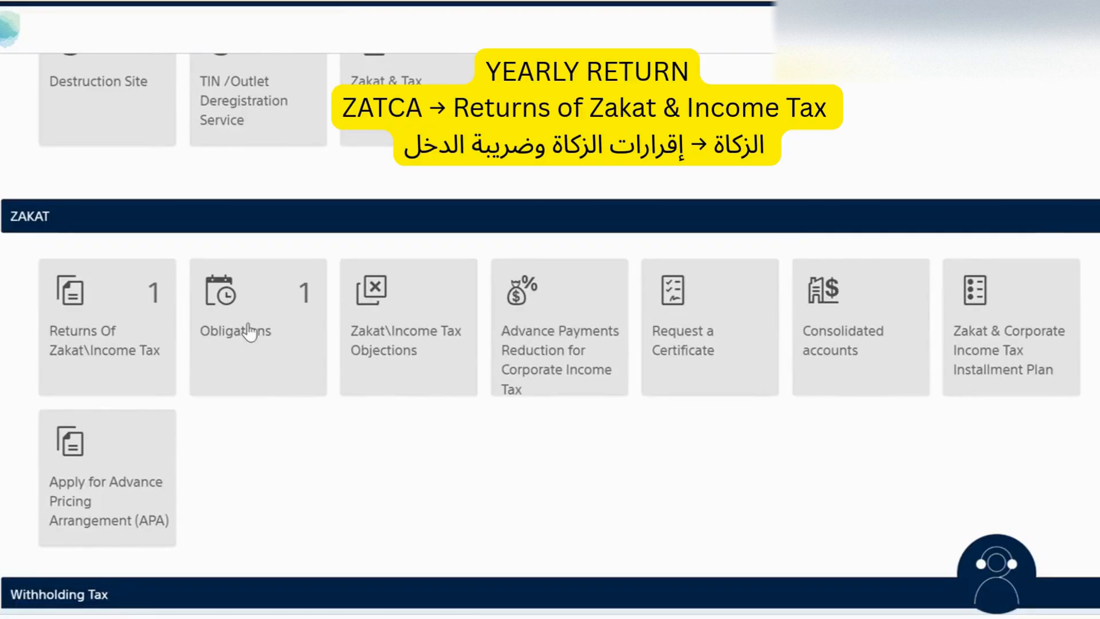
Step: Open the Returns of Zakat\Income Tax service and tick I AGREE on its terms and conditions
left_click(122, 357)
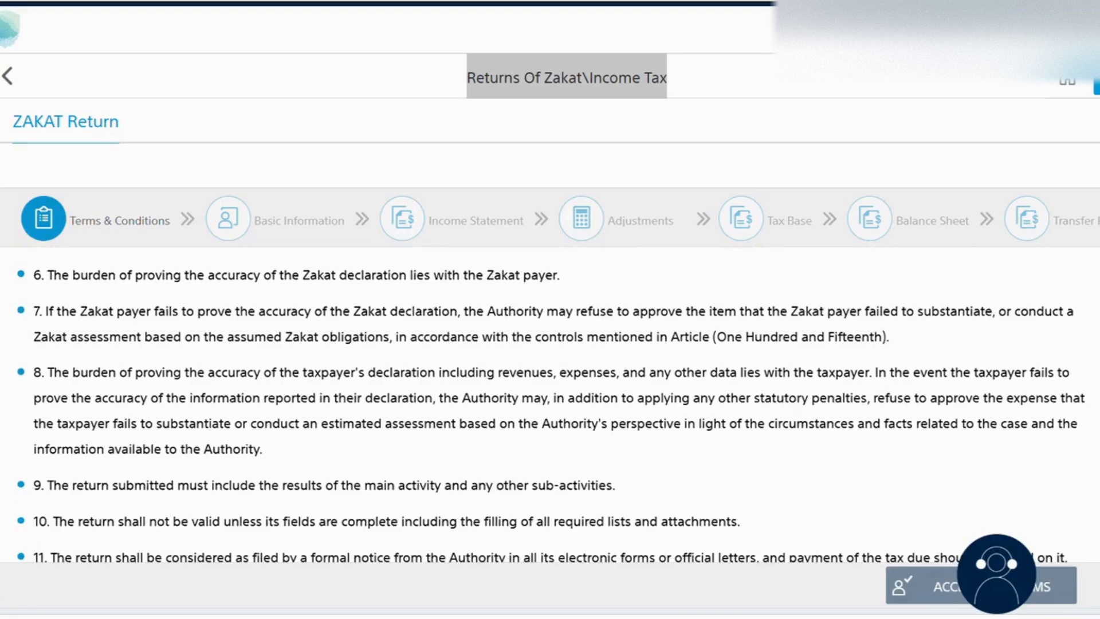
scroll(343, 401, "down", 2)
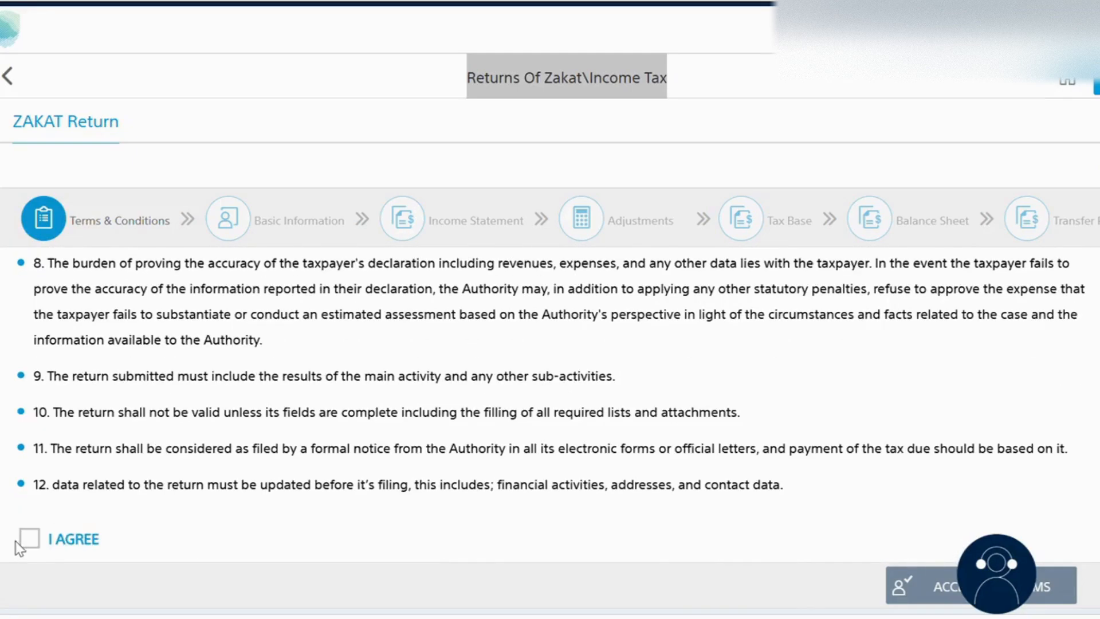
left_click(29, 539)
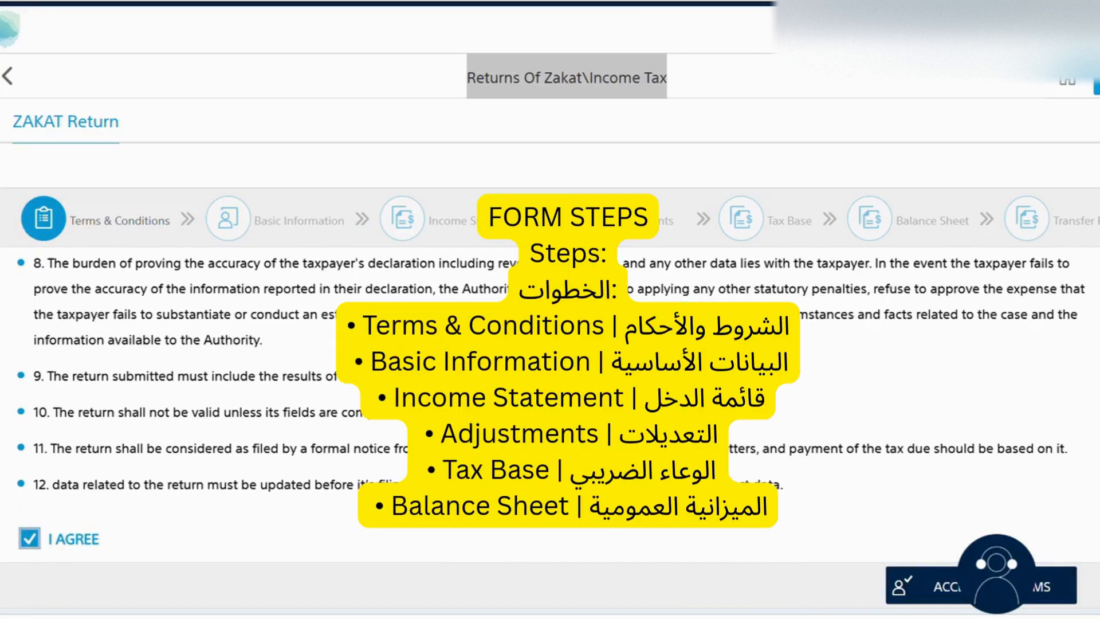
Step: Accept the terms to continue the Zakat return to the Basic Information step
scroll(550, 396, "down", 1)
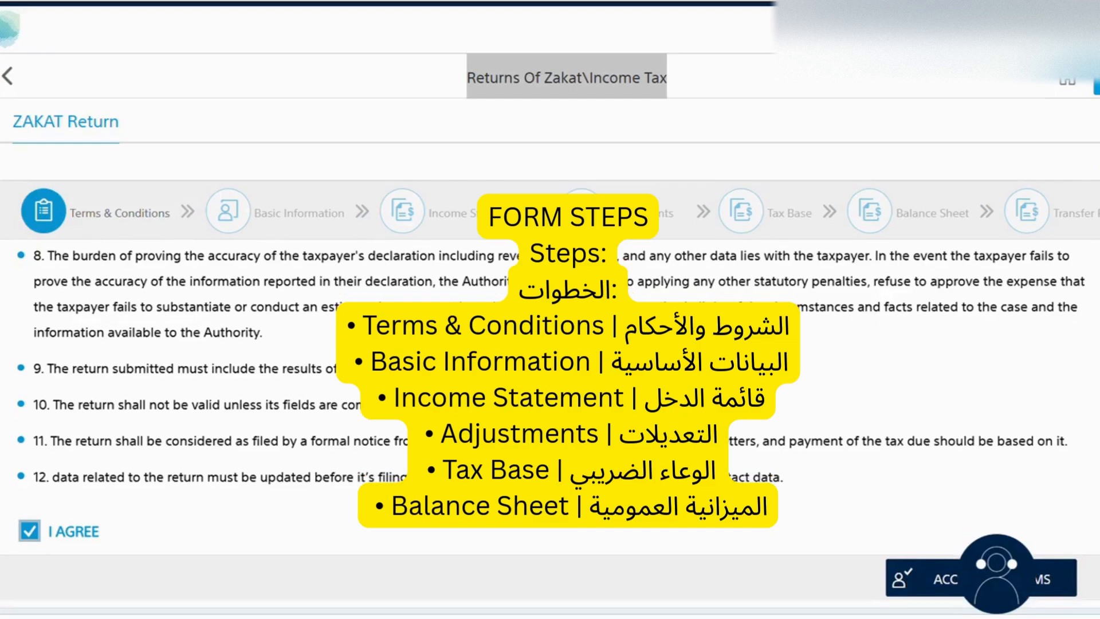
scroll(550, 395, "up", 1)
scroll(550, 395, "down", 1)
scroll(550, 396, "up", 5)
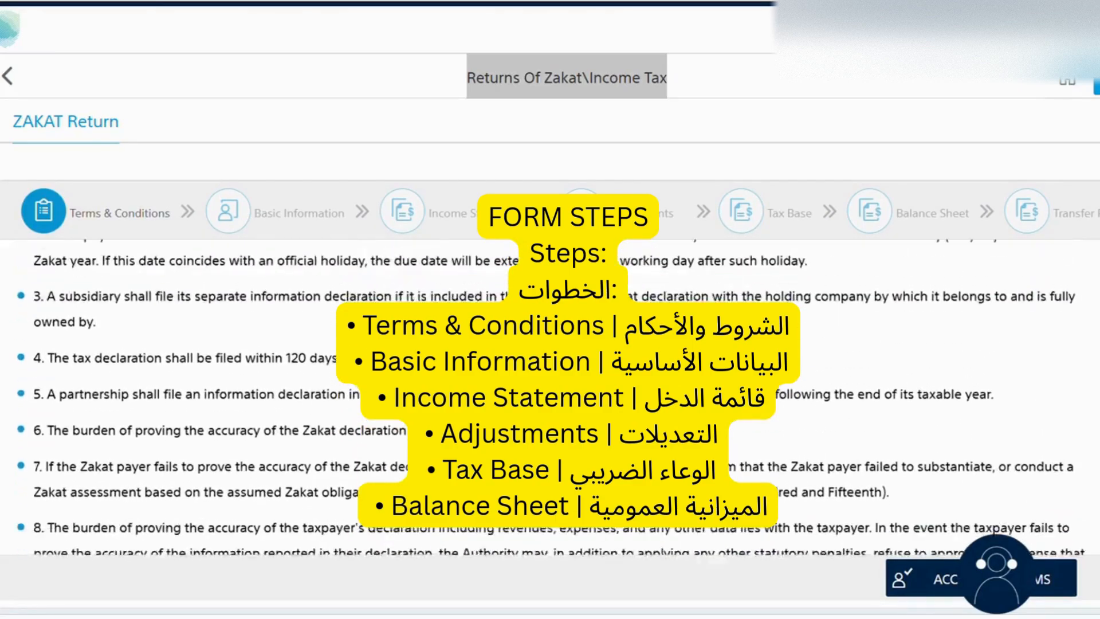
scroll(550, 395, "down", 5)
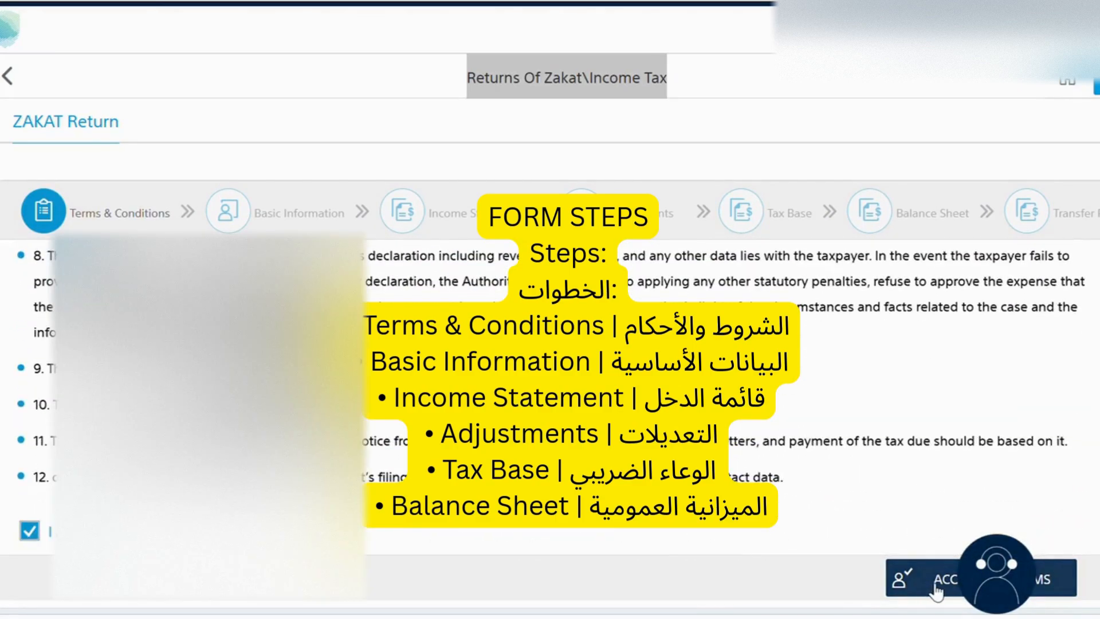
left_click(936, 586)
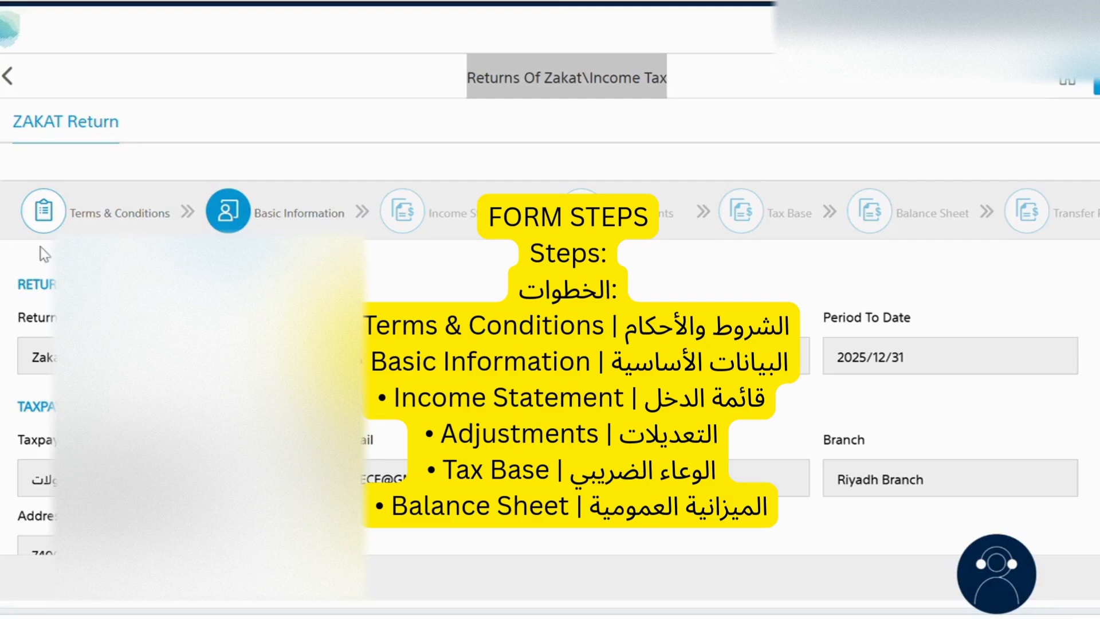
Step: Review the return's basic information, including period dates, taxpayer details and shareholder percentages
left_click_drag(10, 289, 57, 481)
left_click_drag(252, 478, 623, 534)
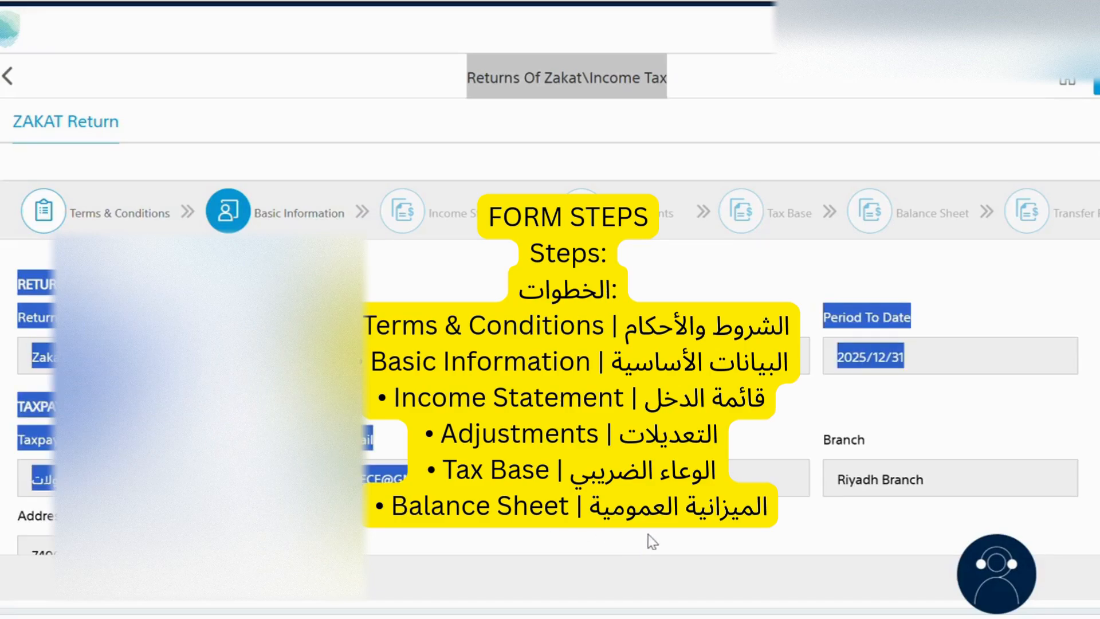
left_click_drag(817, 530, 800, 505)
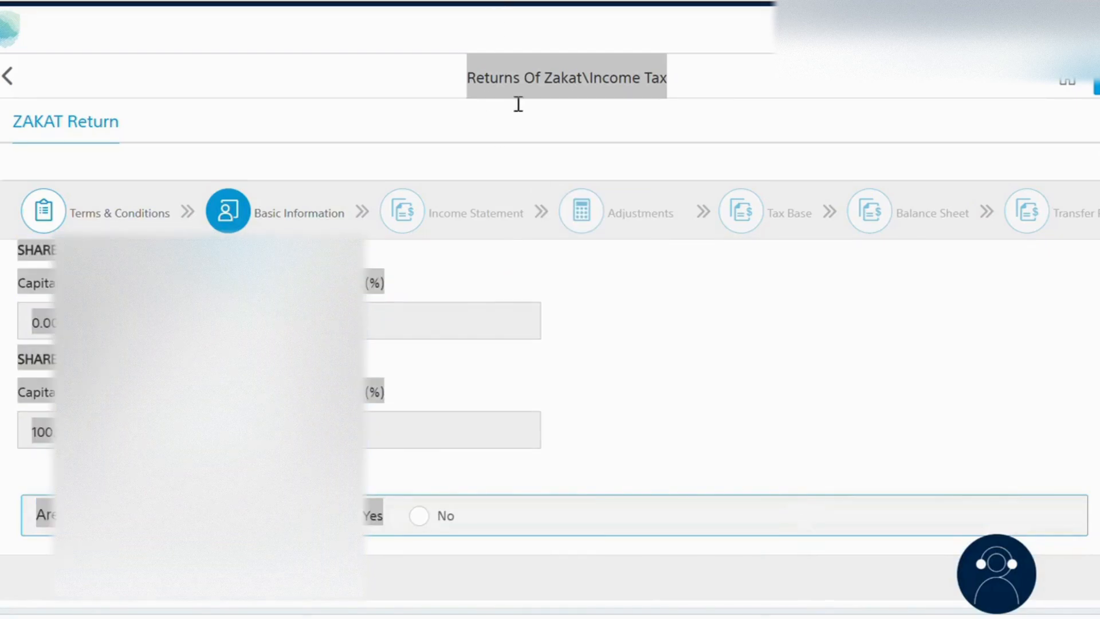
left_click(671, 347)
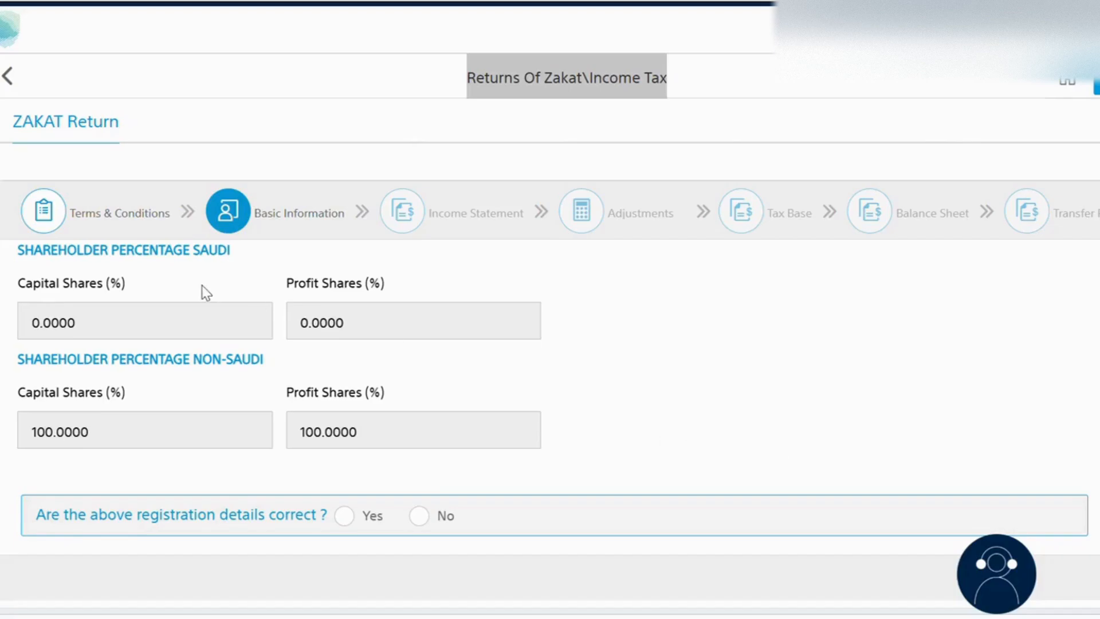
Step: Confirm the registration details are correct and agree to the responsibility declaration
scroll(25, 247, "up", 1)
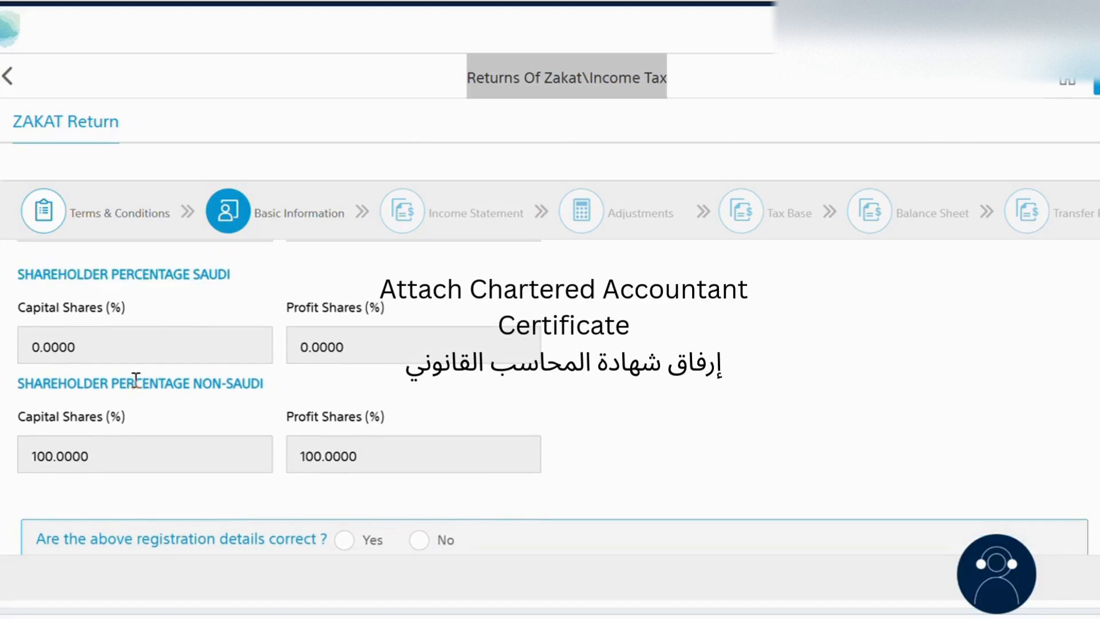
left_click_drag(135, 379, 283, 384)
left_click_drag(310, 447, 386, 474)
left_click(476, 465)
scroll(543, 405, "down", 1)
left_click_drag(43, 510, 239, 501)
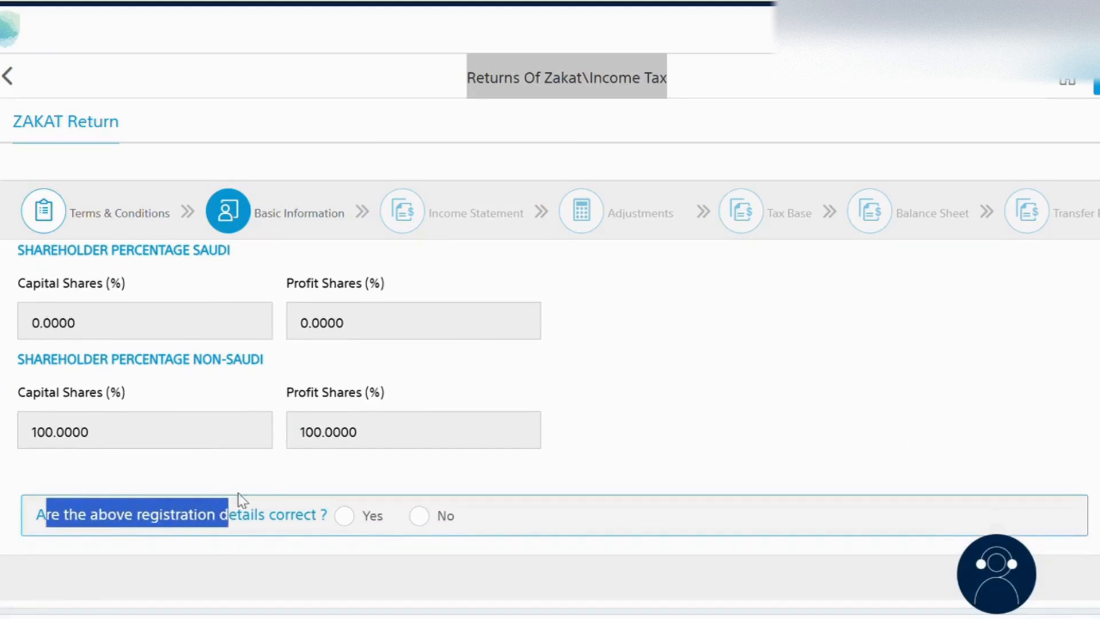
left_click(348, 517)
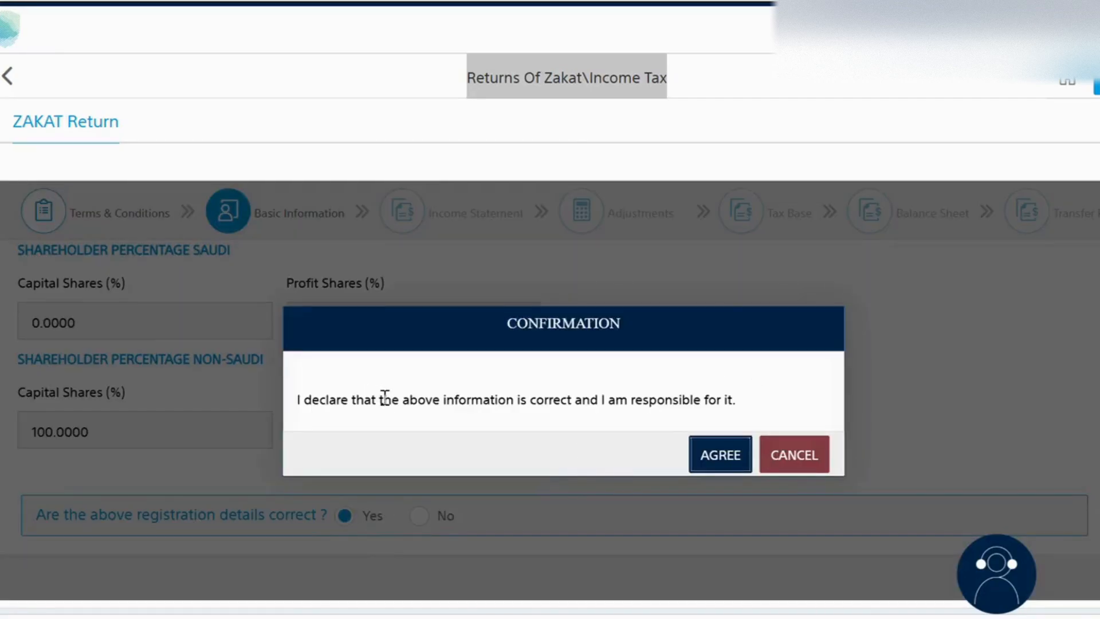
left_click_drag(348, 399, 661, 407)
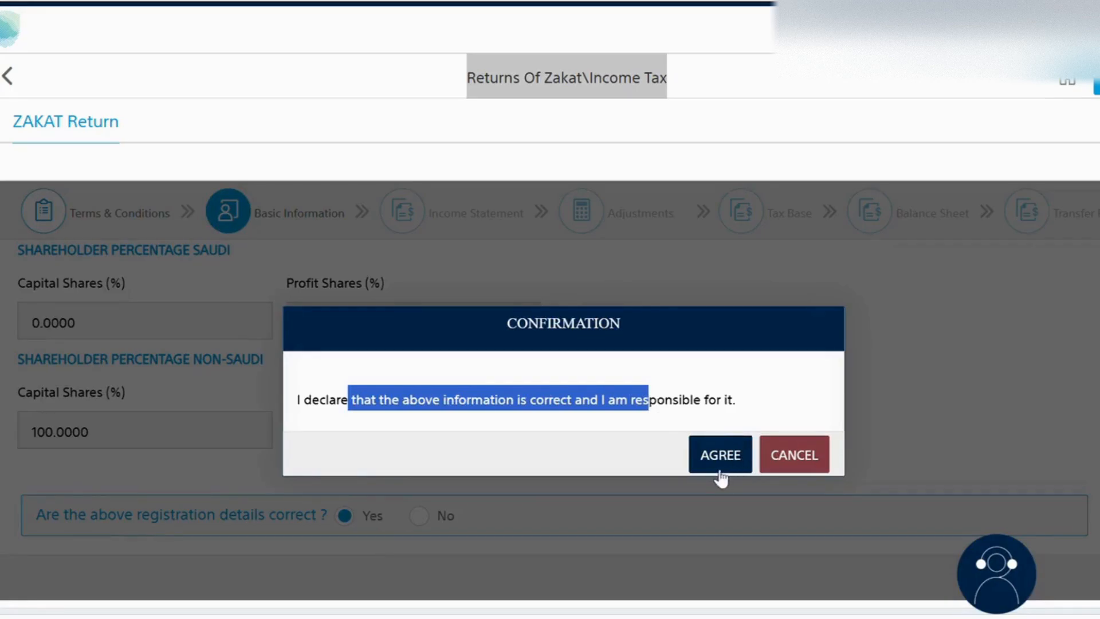
left_click(651, 400)
key("ctrl+a")
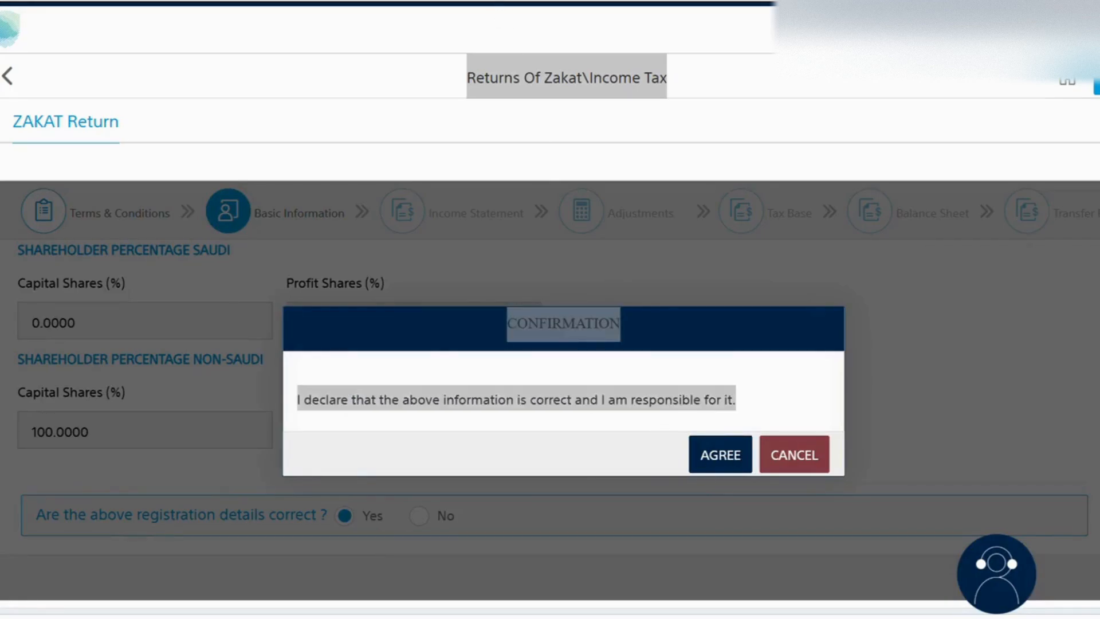
left_click(572, 365)
left_click(711, 463)
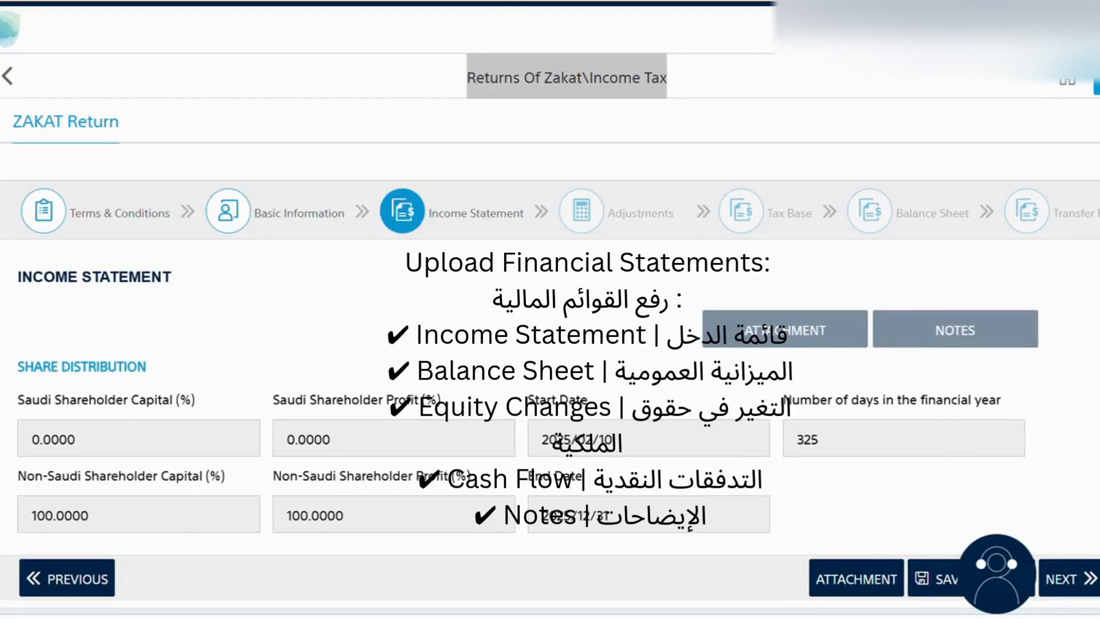
Step: Expand the Income From Operational Activity section on the Income Statement step
scroll(550, 396, "down", 3)
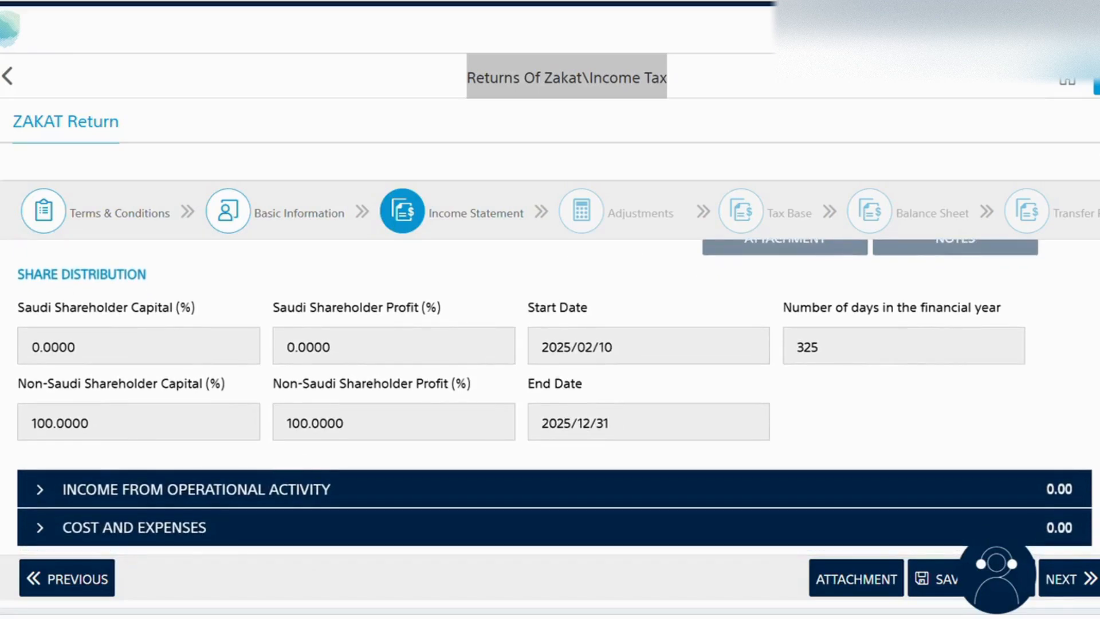
scroll(550, 397, "up", 3)
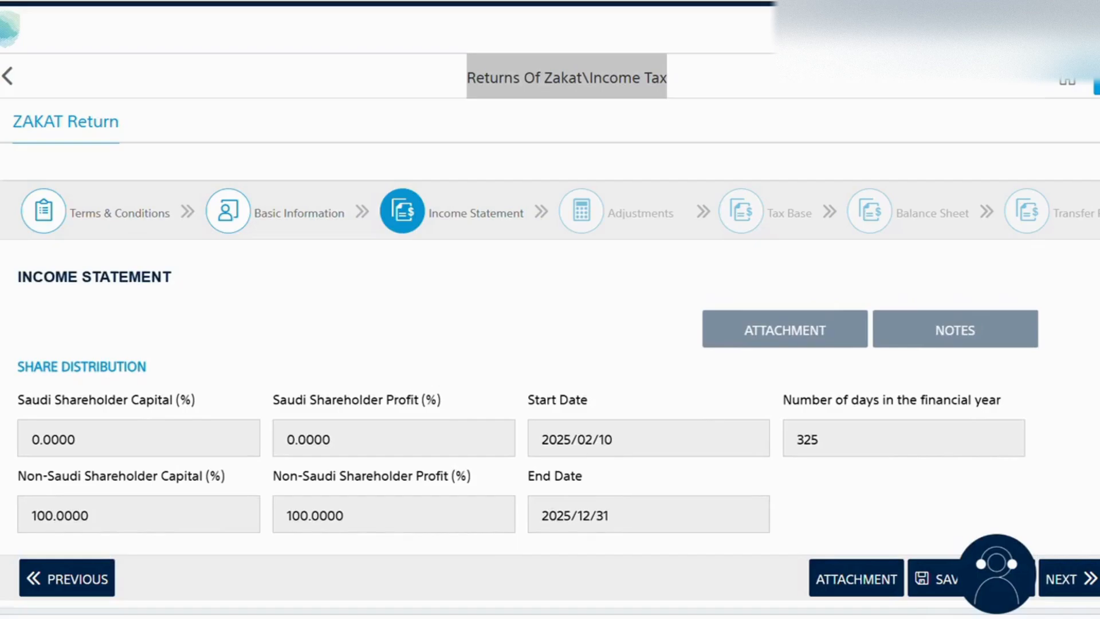
scroll(550, 397, "down", 3)
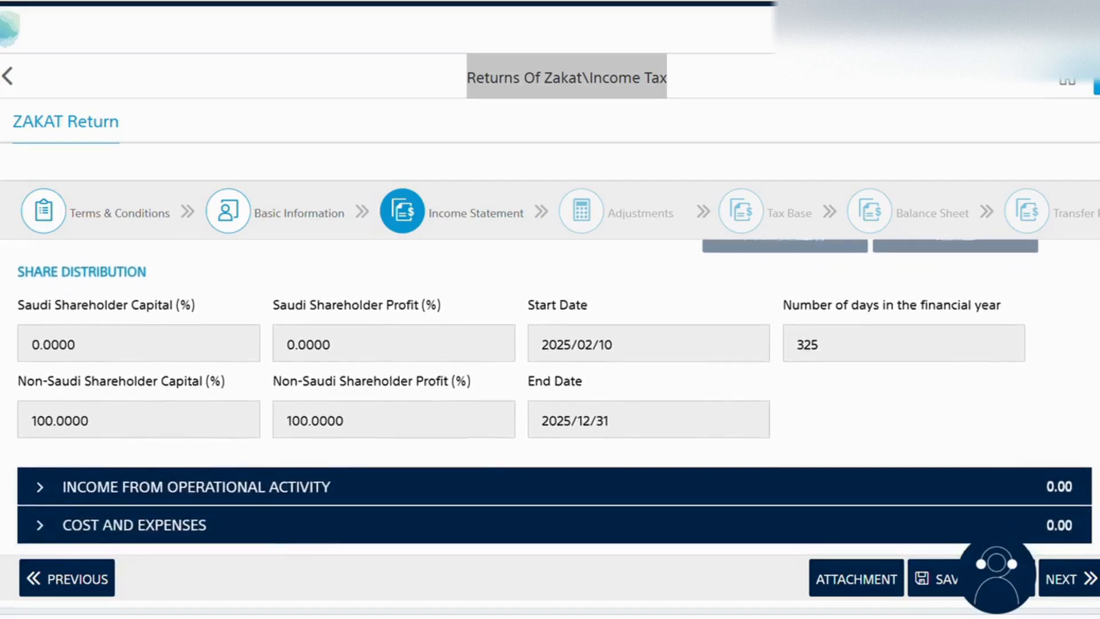
scroll(550, 396, "down", 3)
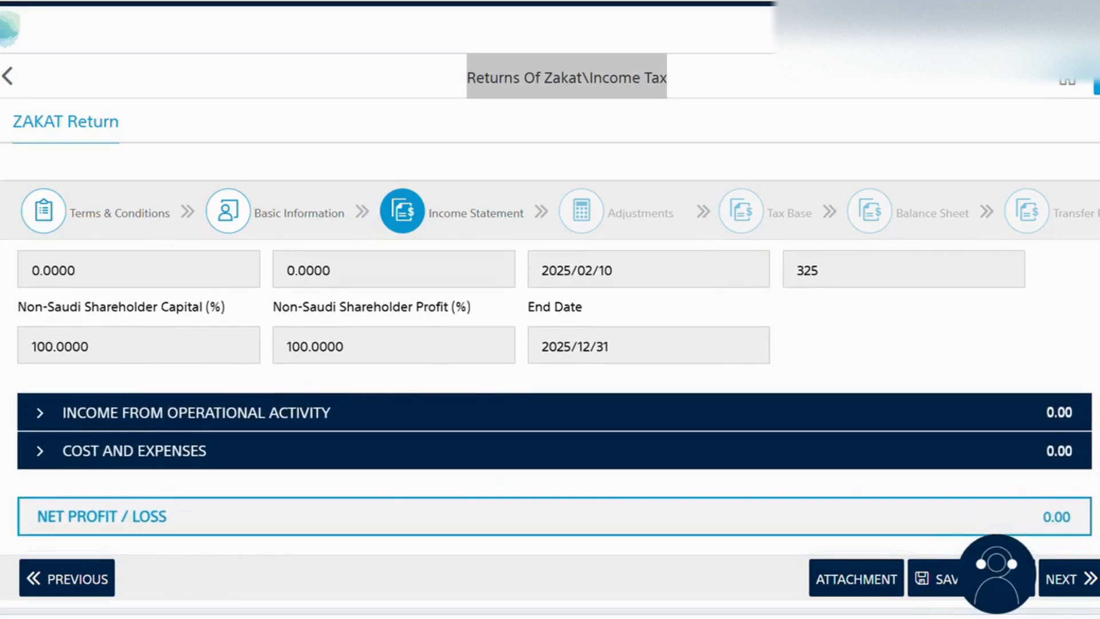
left_click(41, 420)
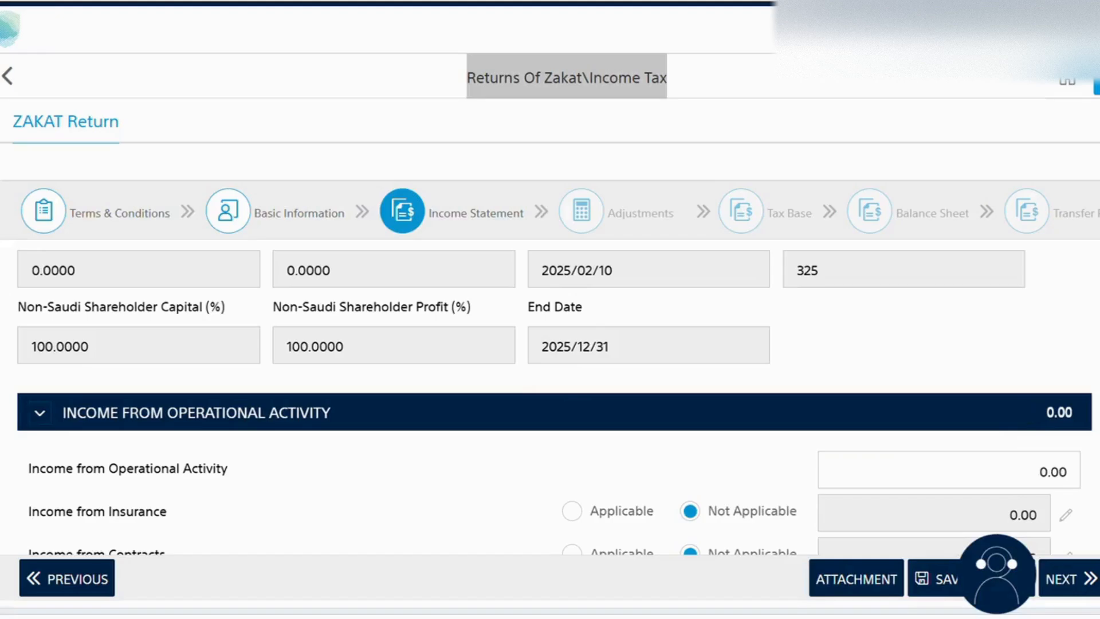
Step: Mark Subcontractors as Applicable and save its sub-contractor schedule entry
scroll(550, 397, "down", 5)
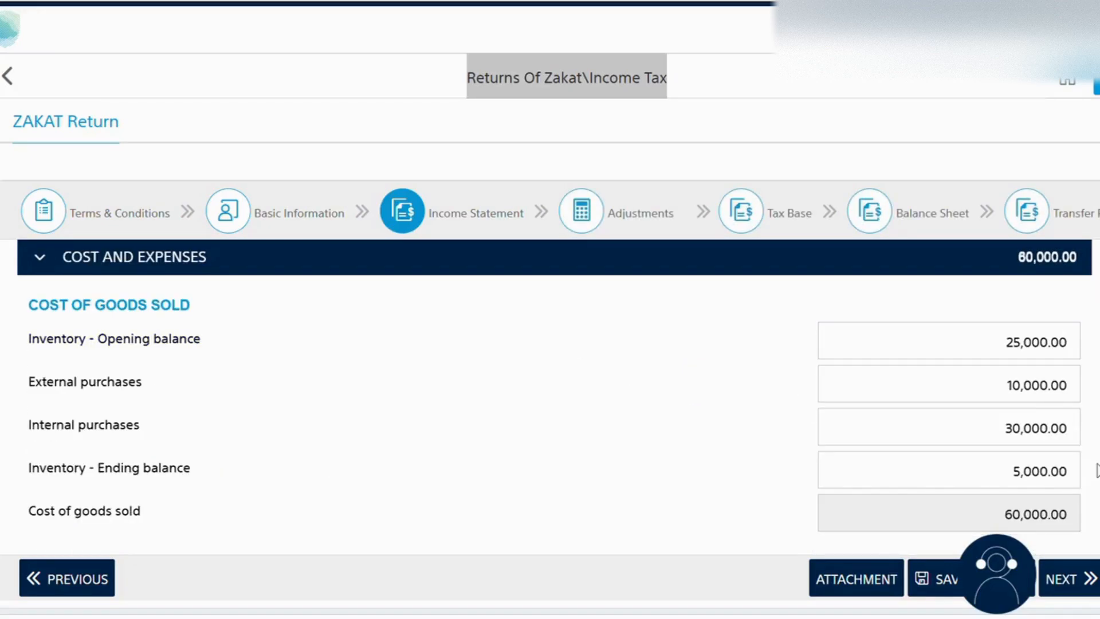
scroll(521, 355, "down", 5)
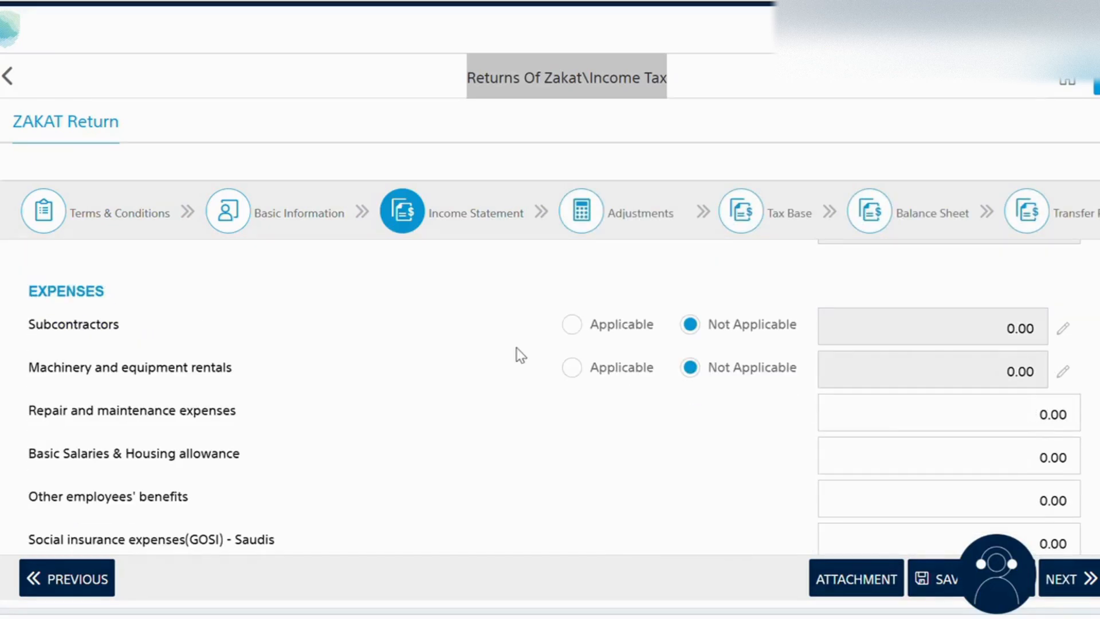
left_click(571, 324)
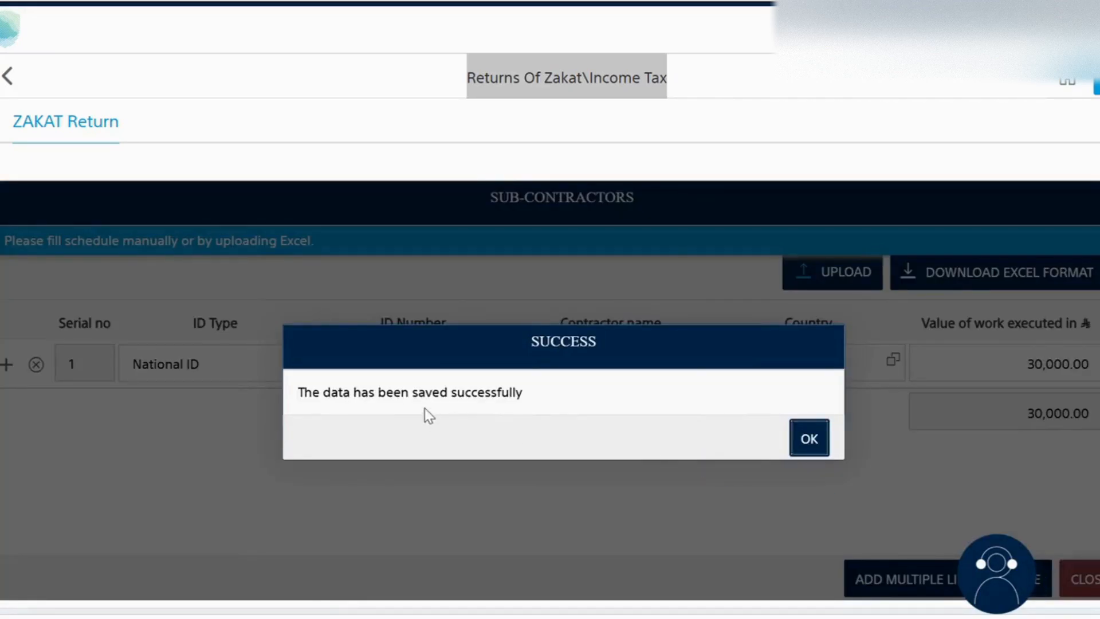
left_click(809, 439)
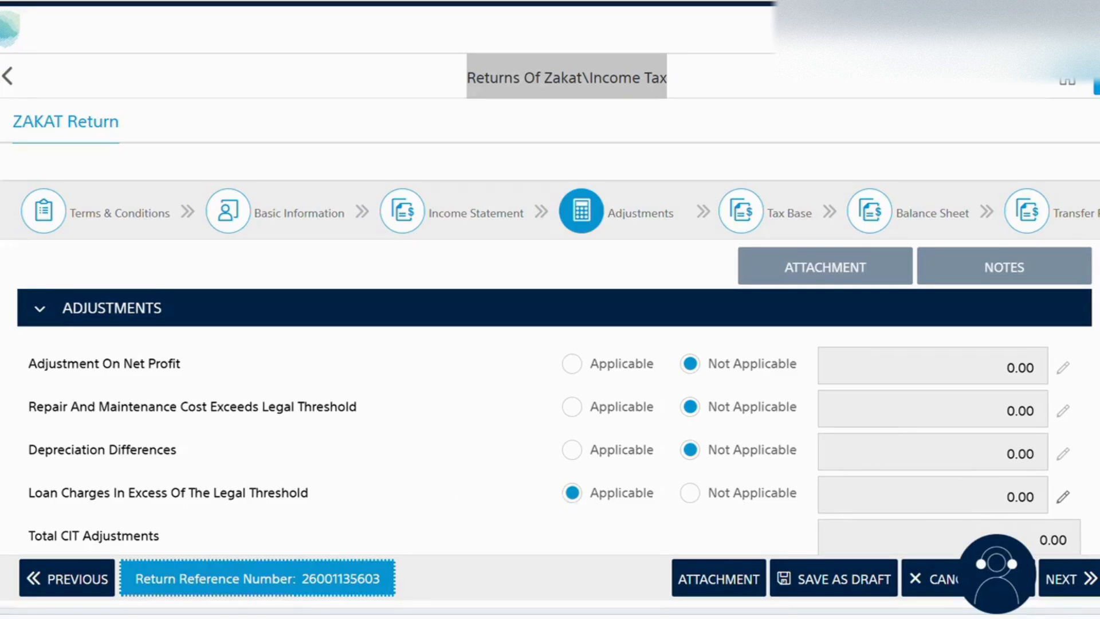
Step: Set Loan Charges In Excess Of The Legal Threshold to Not Applicable and continue through Tax Base to Balance Sheet
scroll(692, 396, "down", 2)
left_click(691, 396)
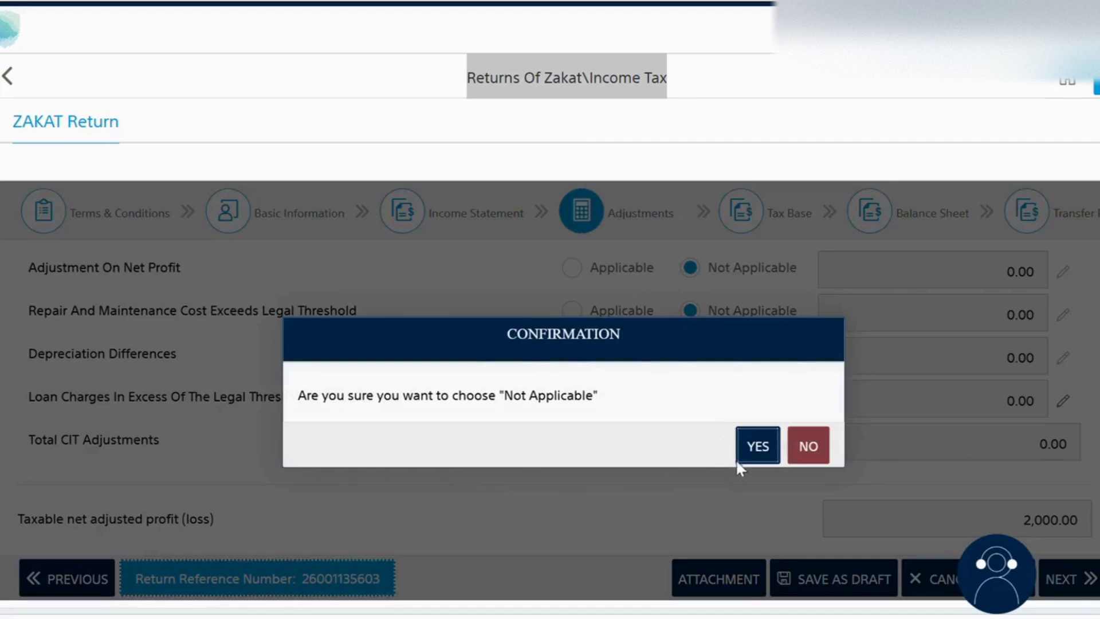
left_click(753, 451)
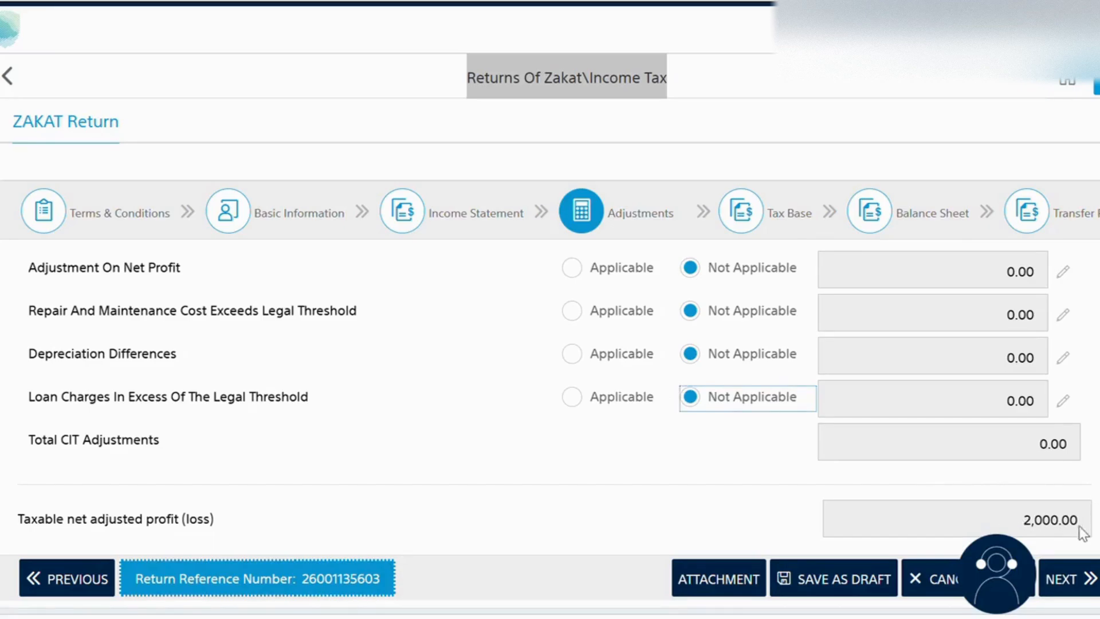
left_click(1071, 580)
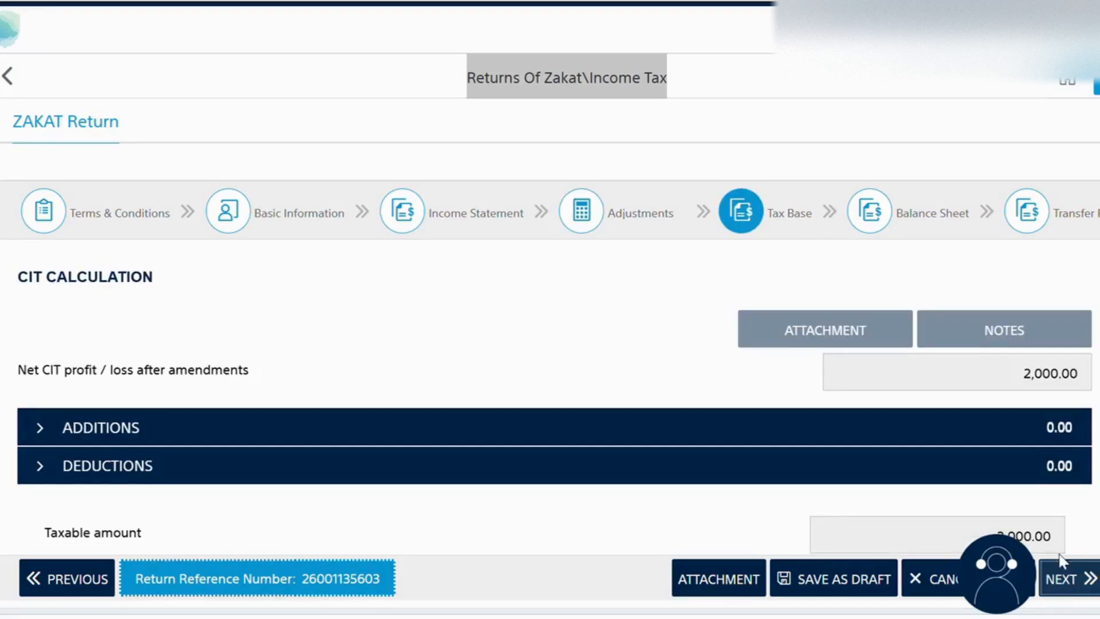
left_click(1069, 579)
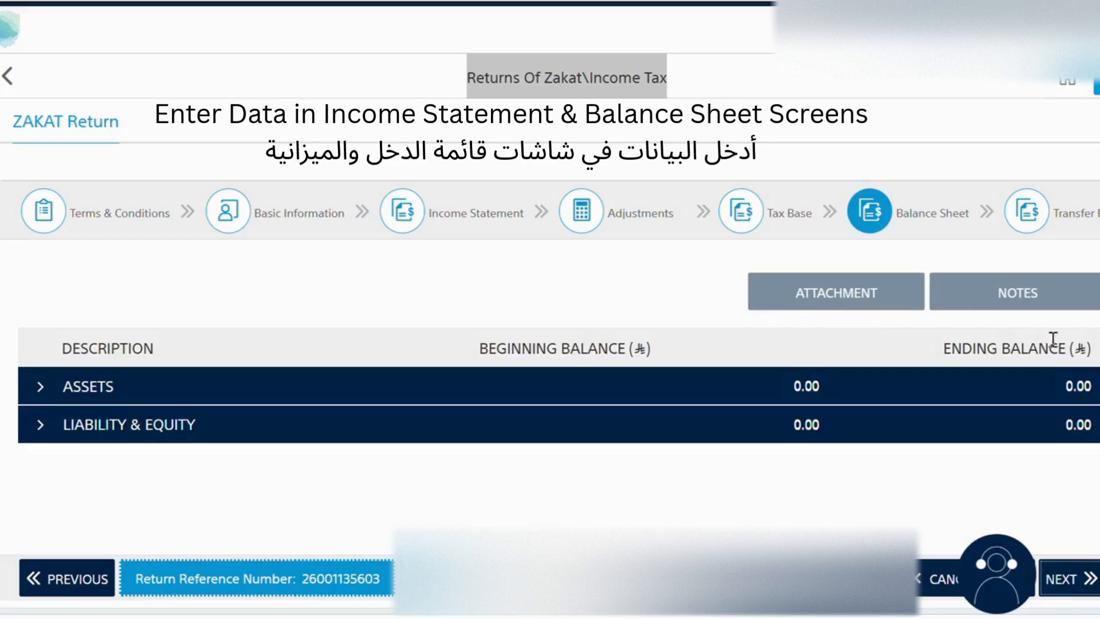
Step: Expand the balance sheet sections and compare them with the accounting report's liability and equity figures
left_click(40, 390)
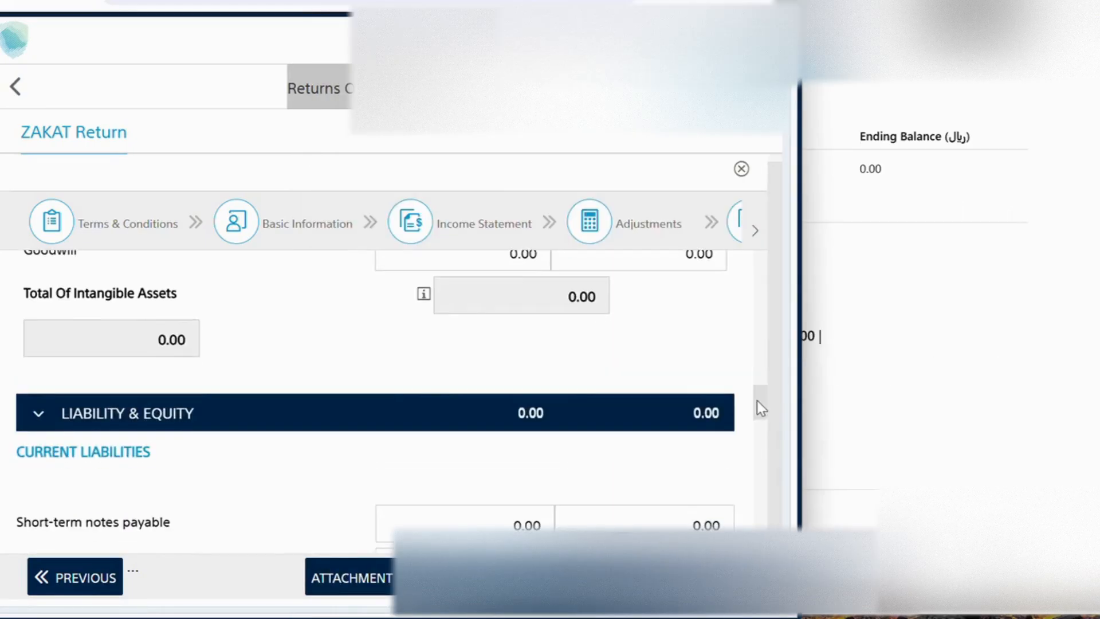
left_click_drag(758, 401, 757, 420)
left_click(1056, 355)
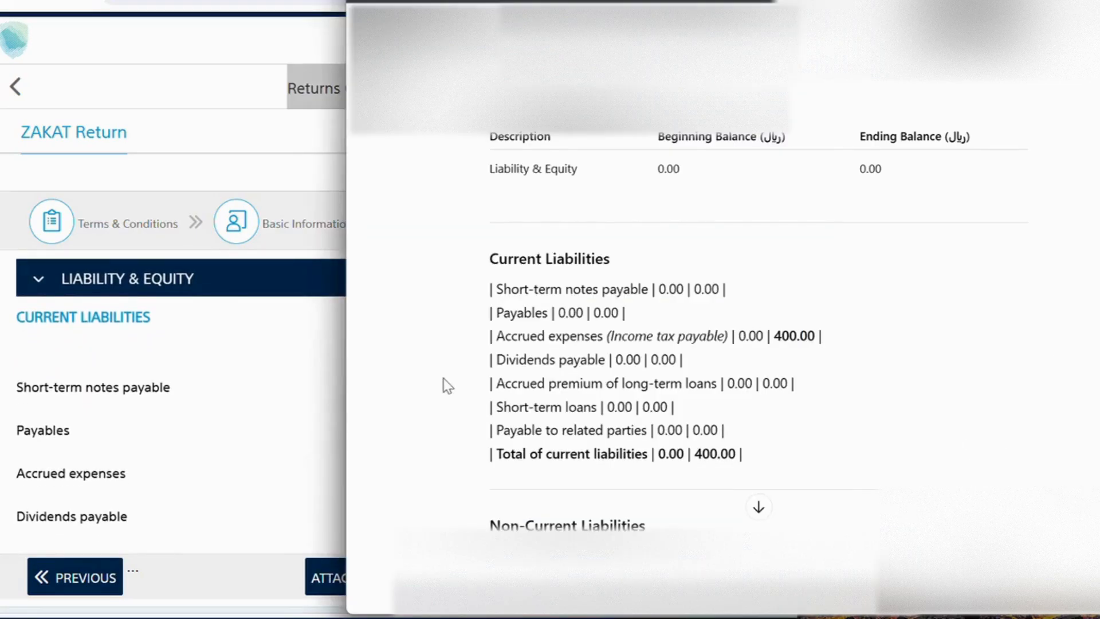
left_click(246, 345)
left_click_drag(742, 423, 750, 523)
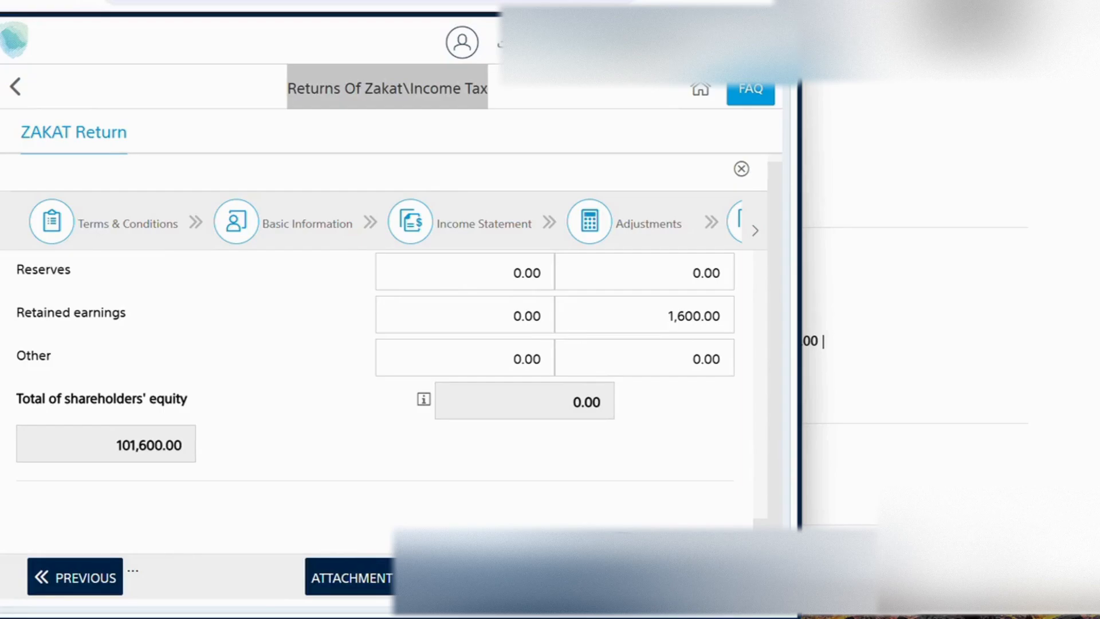
Step: Correct the Due From Related Parties ending balance to 60,400.00 so assets match liabilities and equity
left_click(710, 577)
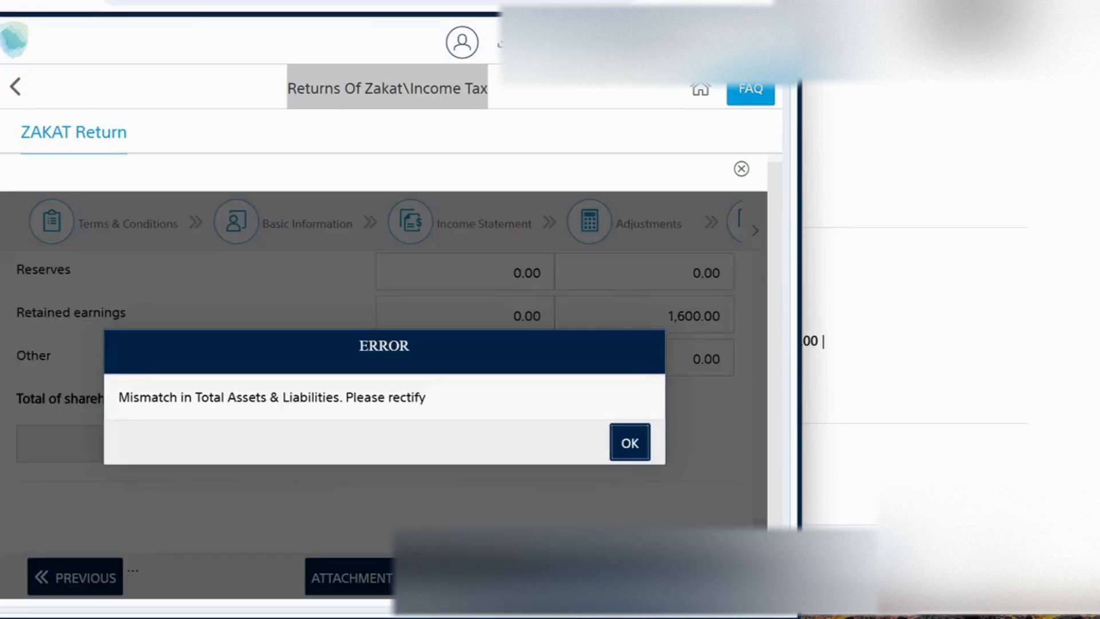
left_click(629, 444)
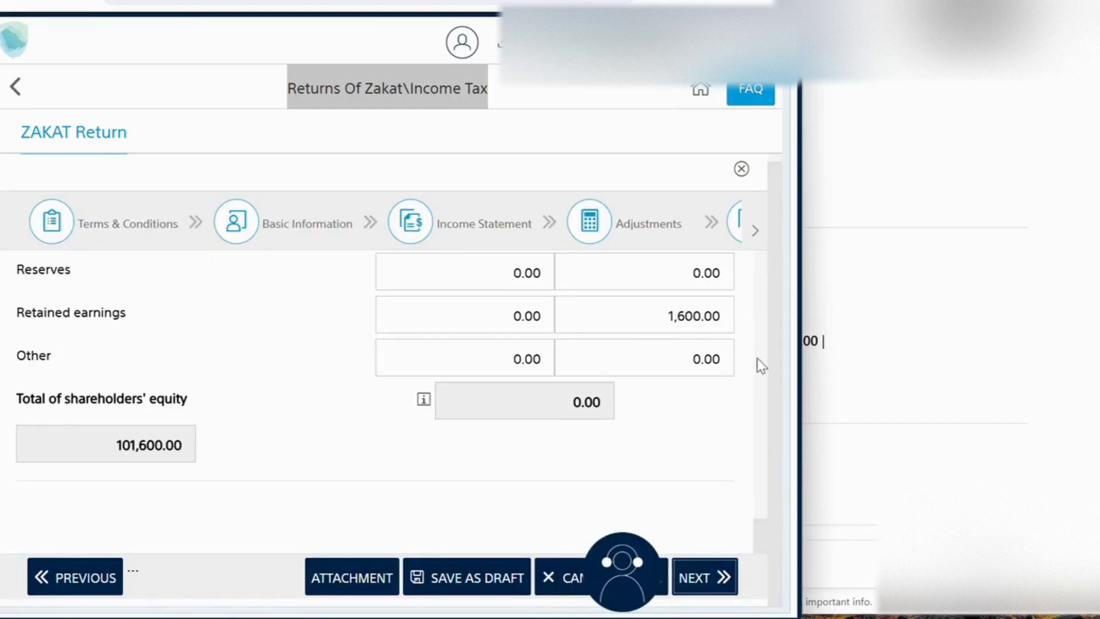
scroll(378, 395, "up", 10)
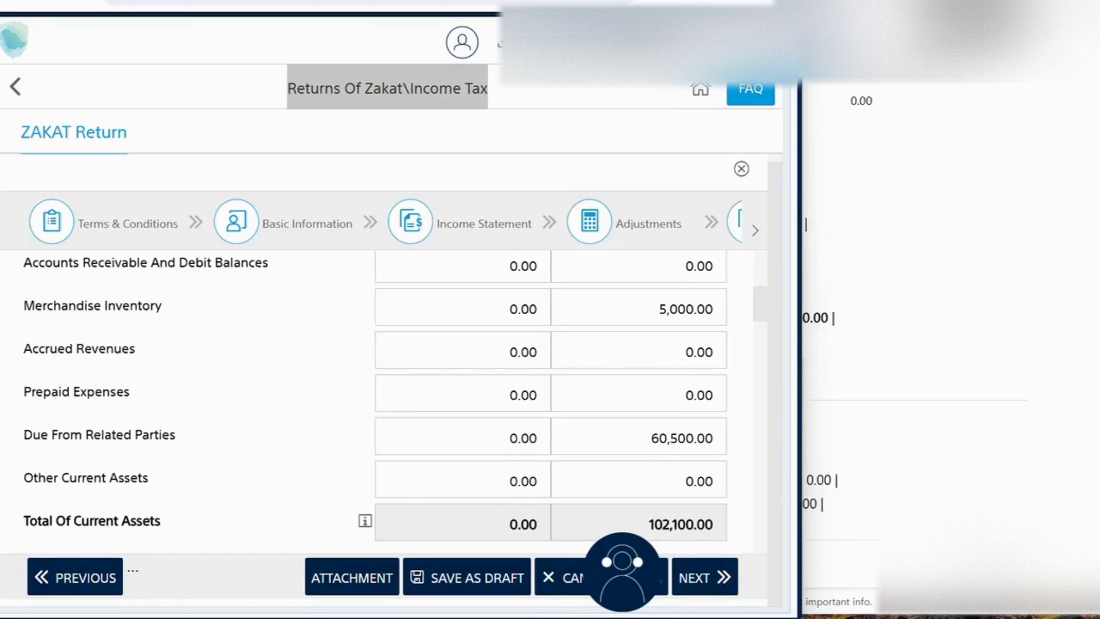
left_click(679, 438)
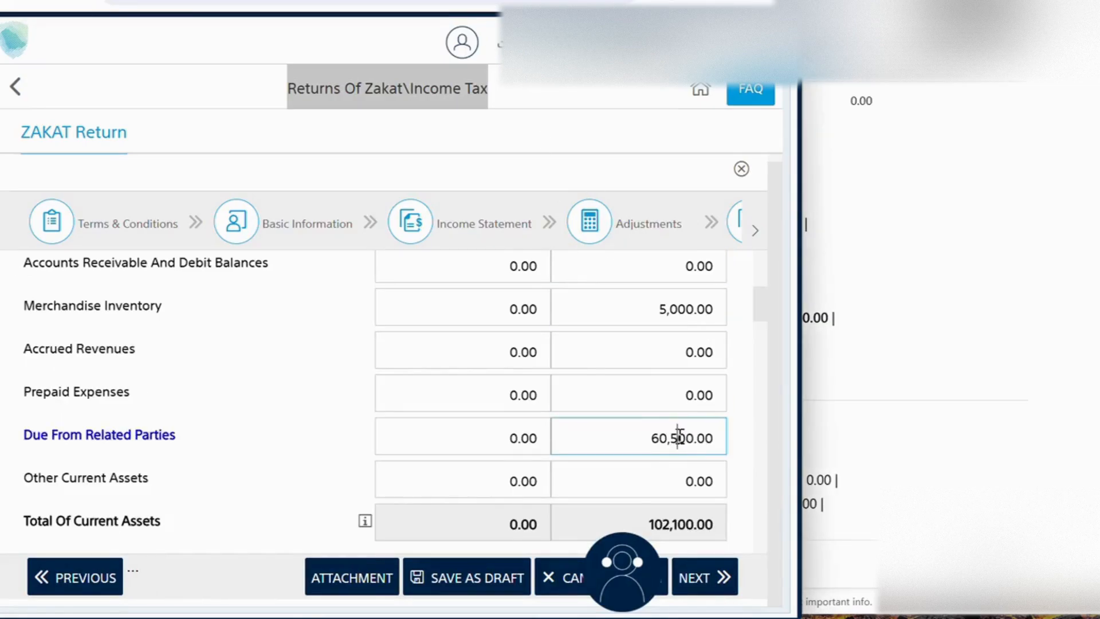
key("BackSpace")
type("4")
left_click(747, 441)
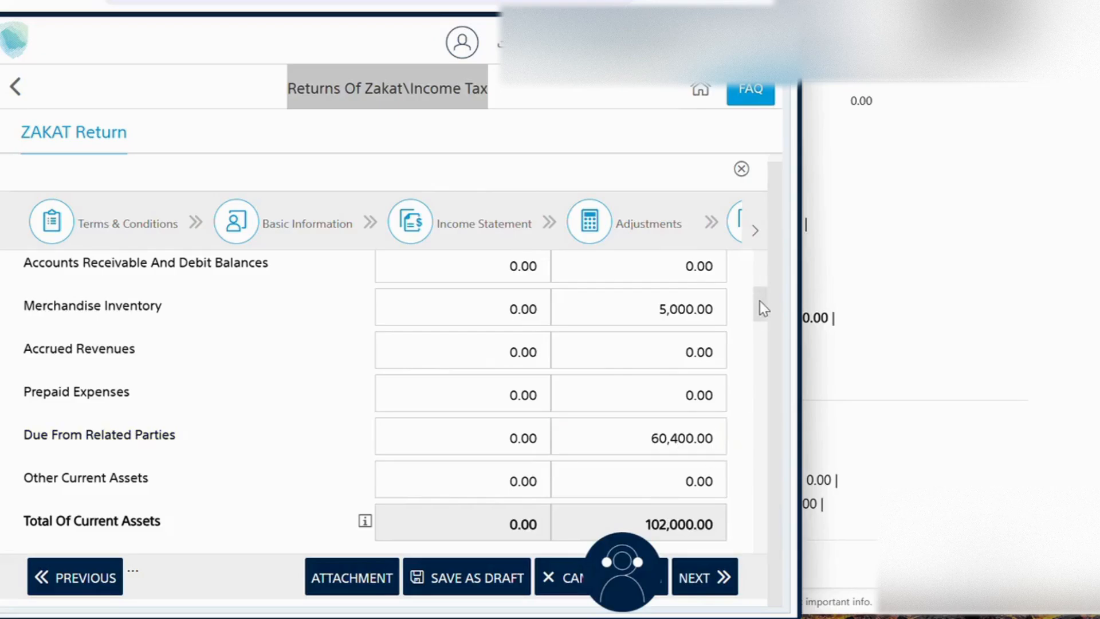
Step: Continue past the balance sheet and the related-party questions to the return summary
left_click_drag(763, 308, 754, 536)
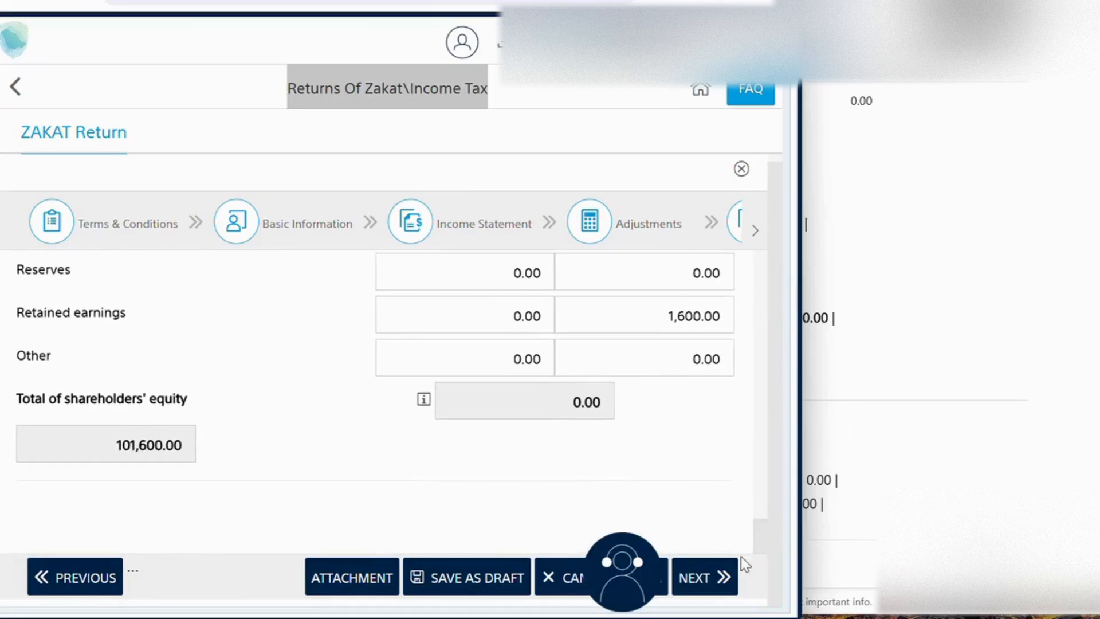
left_click(705, 579)
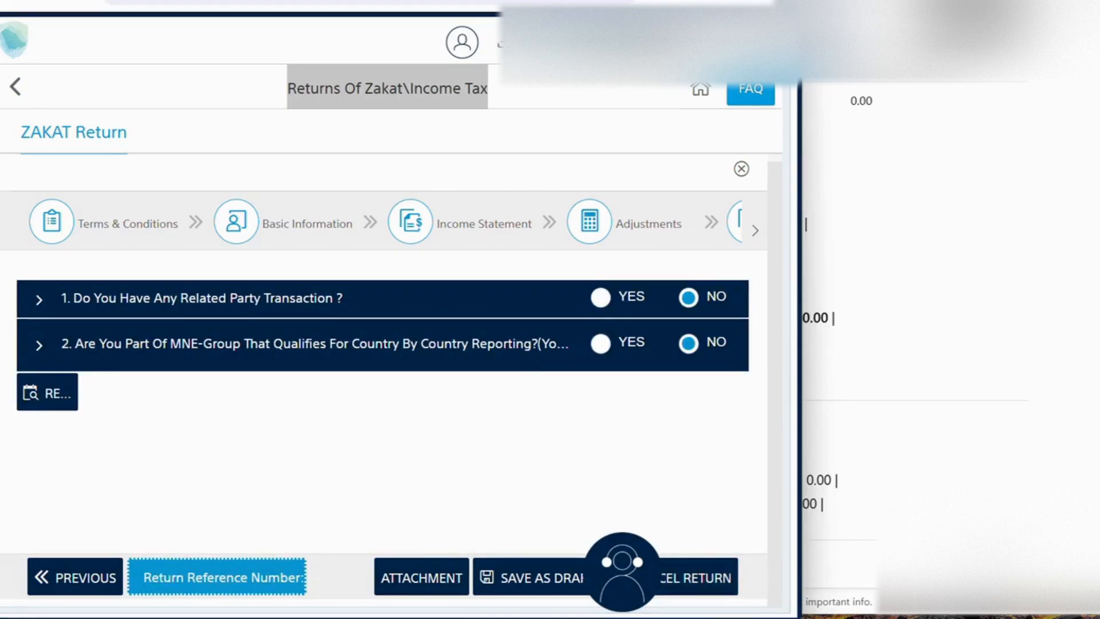
left_click(745, 2)
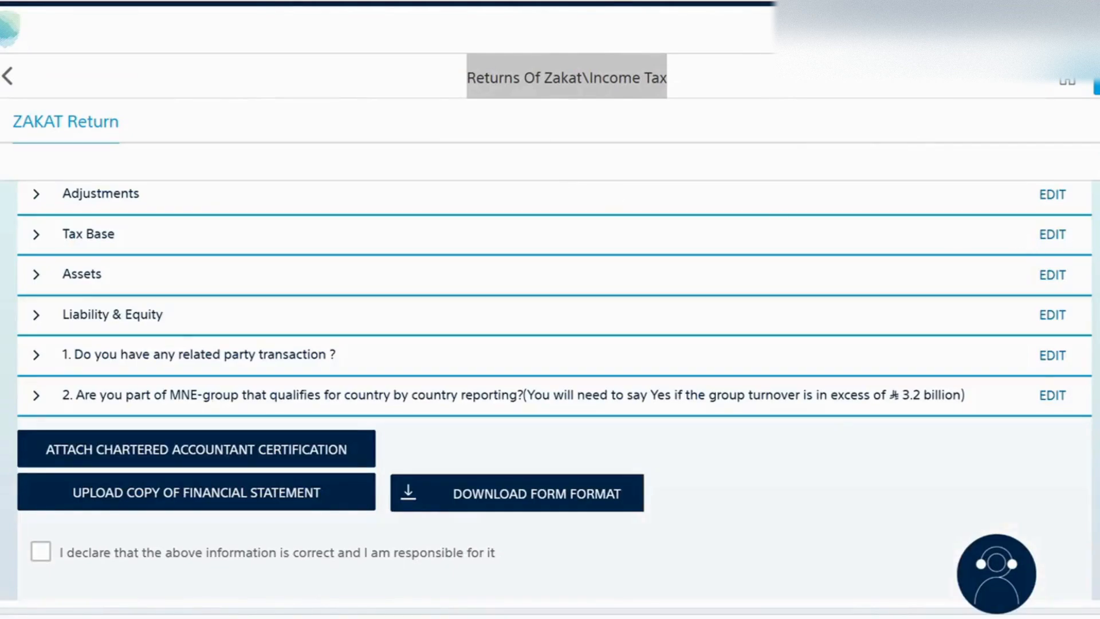
Step: Review the return summary sections, expanding and collapsing the Income Statement details
scroll(550, 378, "up", 2)
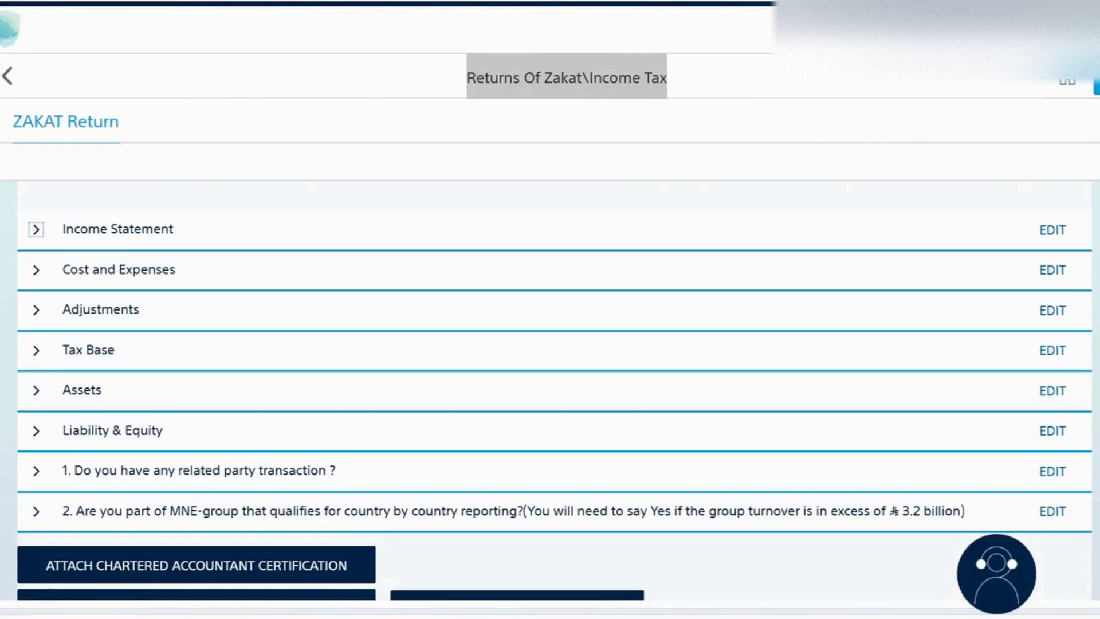
scroll(550, 378, "down", 2)
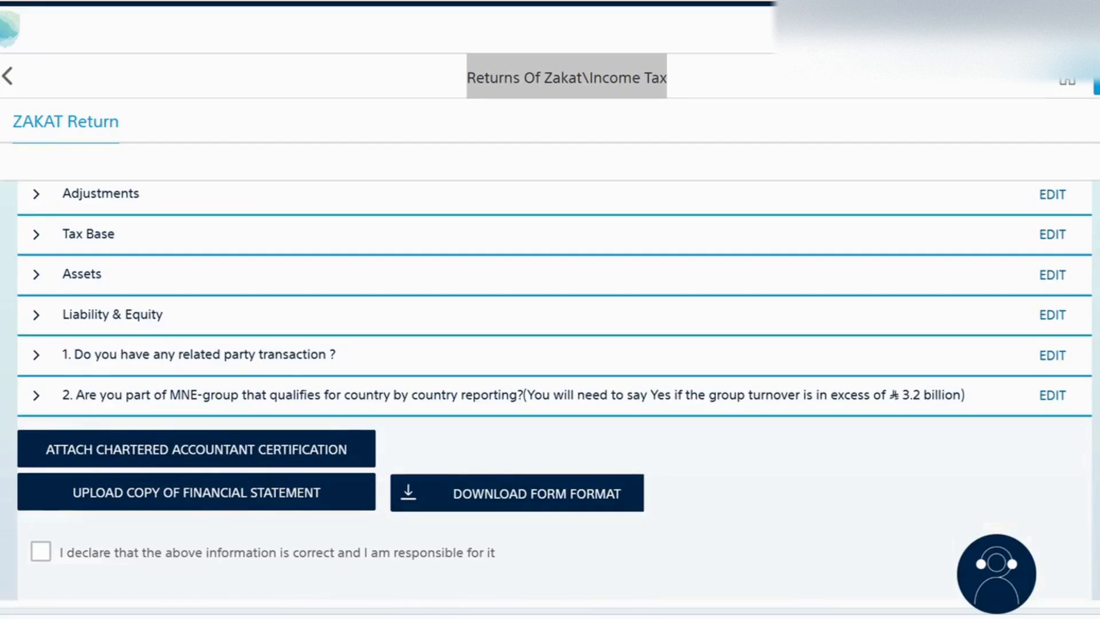
scroll(555, 390, "up", 2)
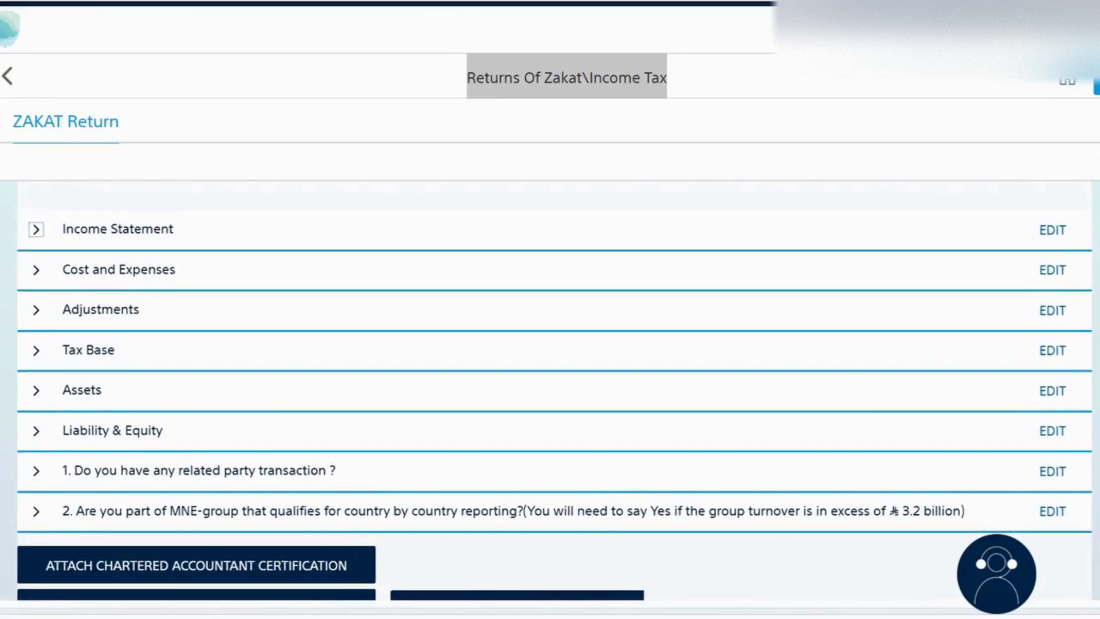
left_click(36, 232)
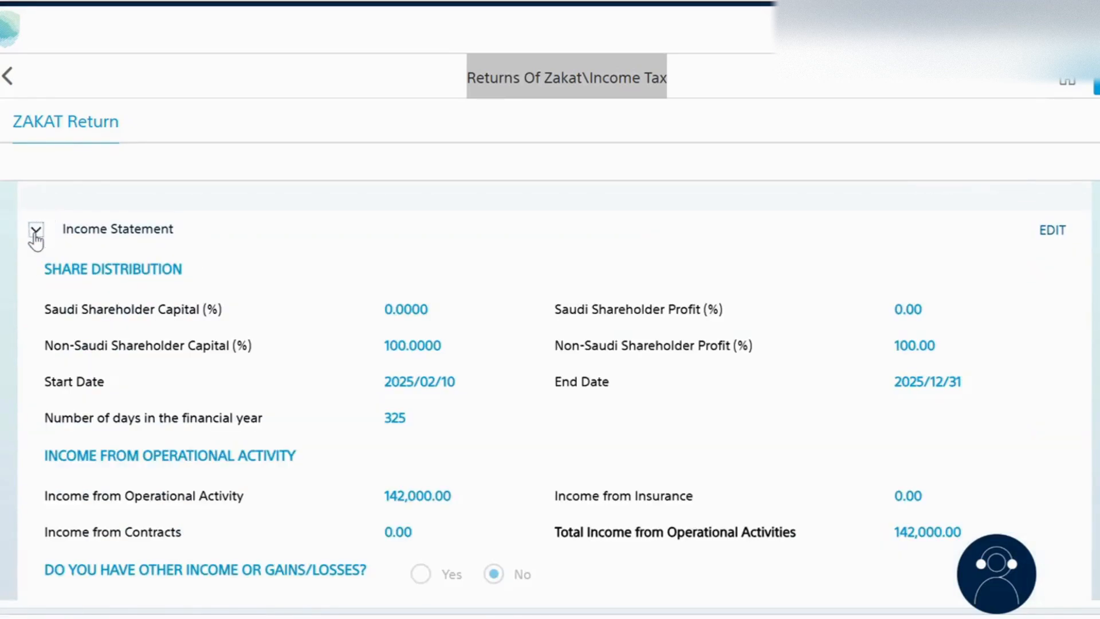
left_click(35, 233)
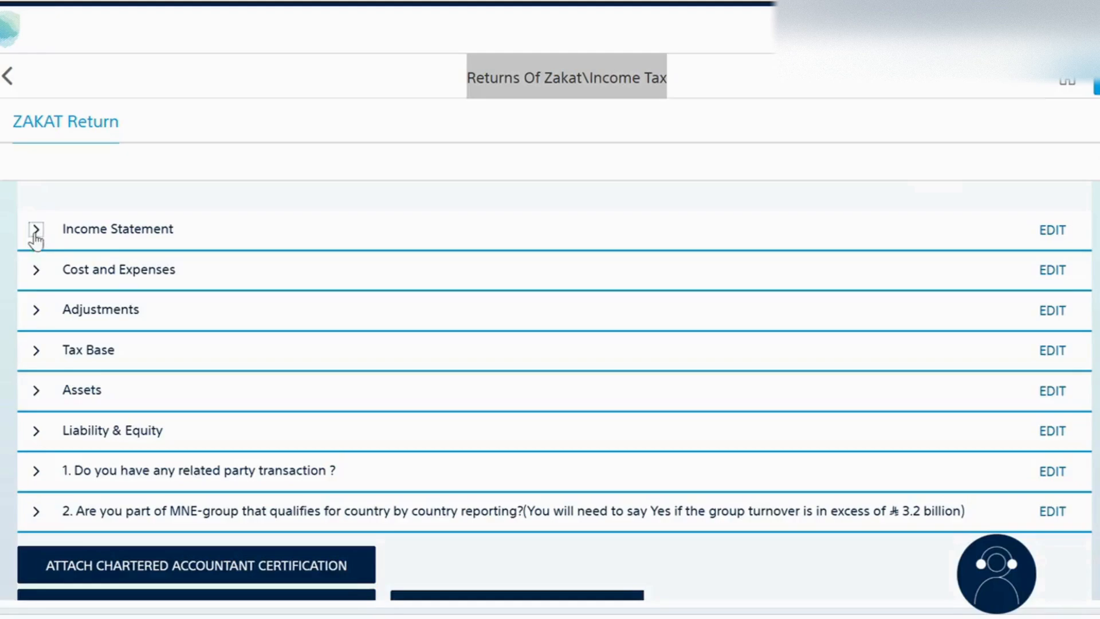
Step: Review the Cost and Expenses and Adjustments sections of the Zakat return summary
left_click(37, 270)
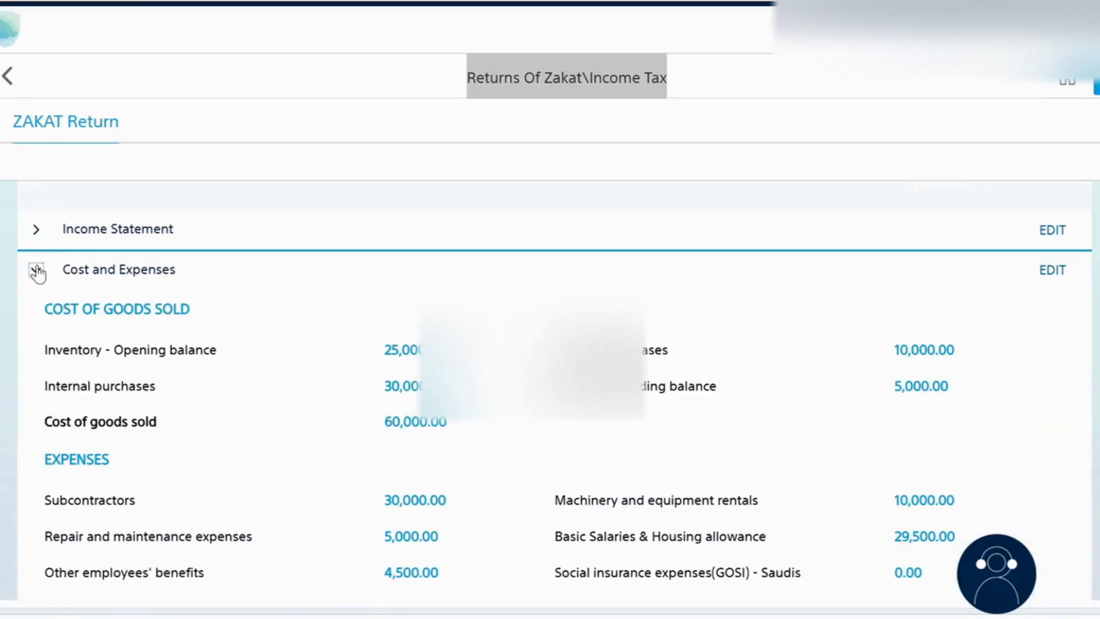
left_click(36, 269)
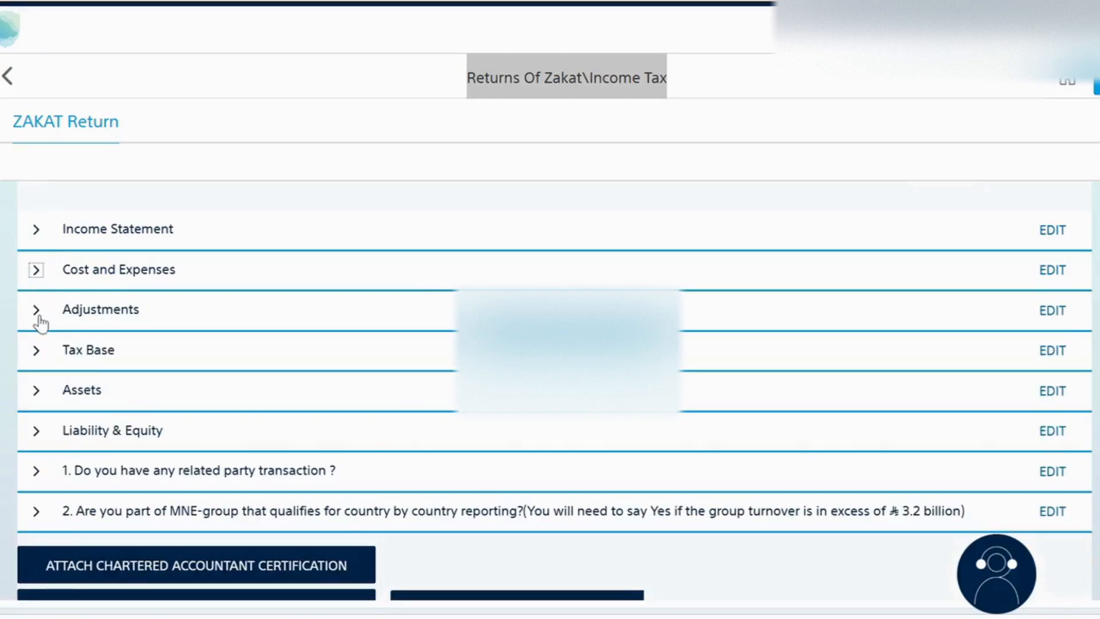
left_click(36, 312)
scroll(958, 342, "down", 5)
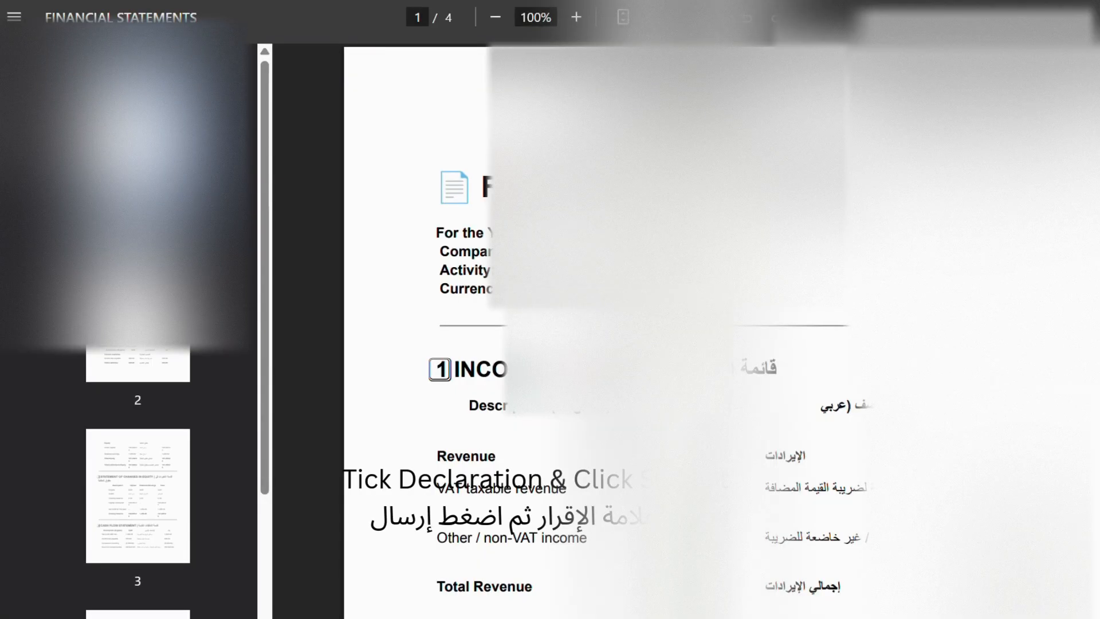
Step: Read through the financial statements PDF, from the income statement and balance sheet to the cash flow and notes
scroll(550, 246, "down", 4)
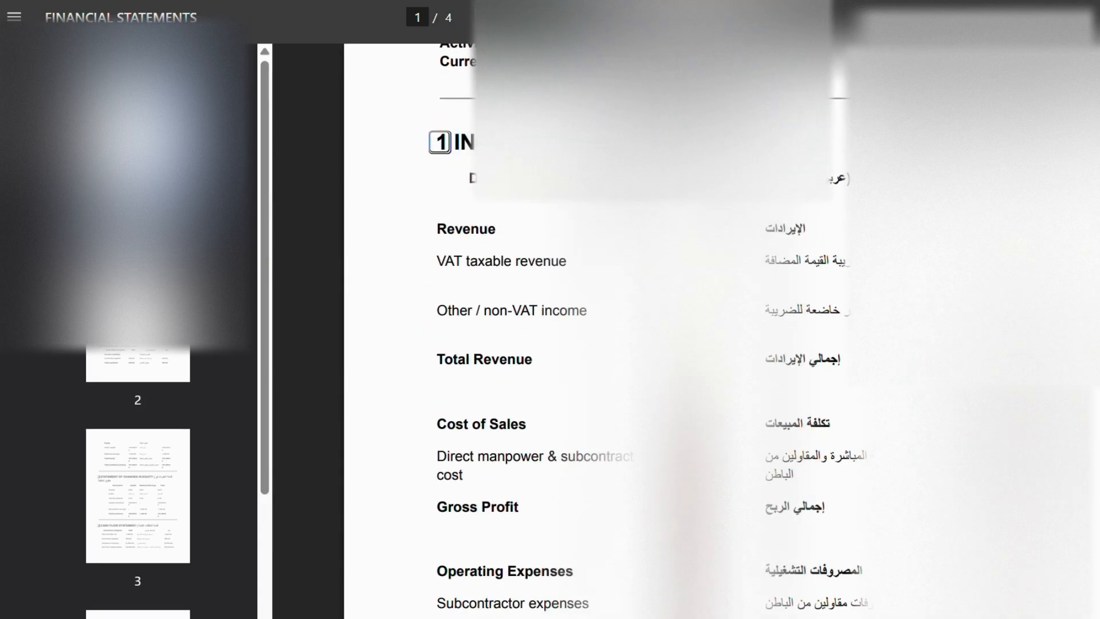
scroll(636, 332, "down", 12)
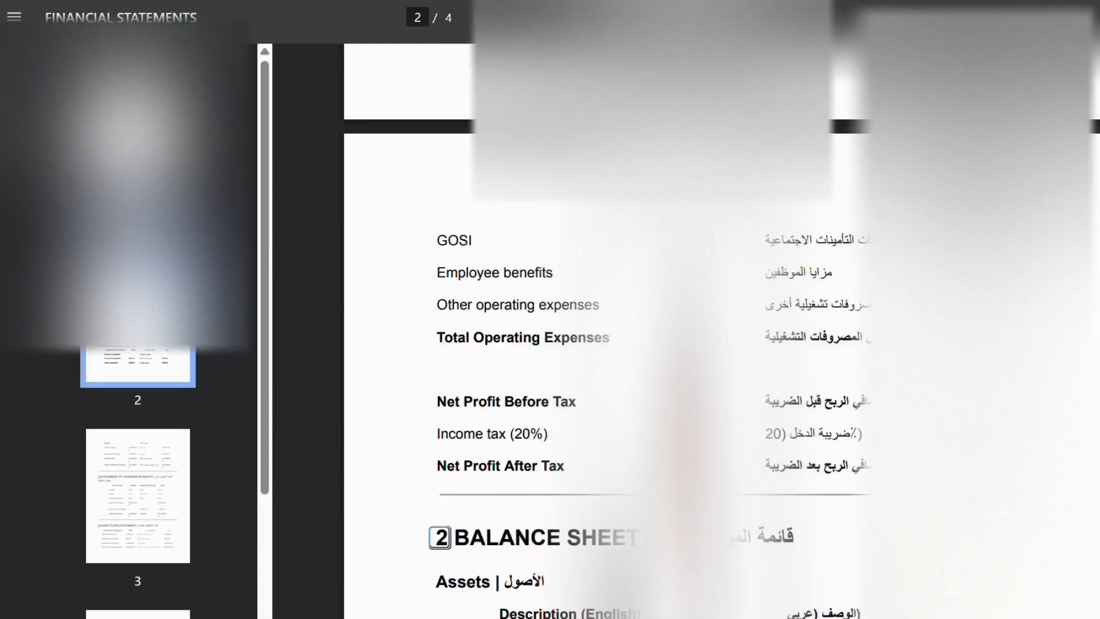
scroll(569, 100, "down", 7)
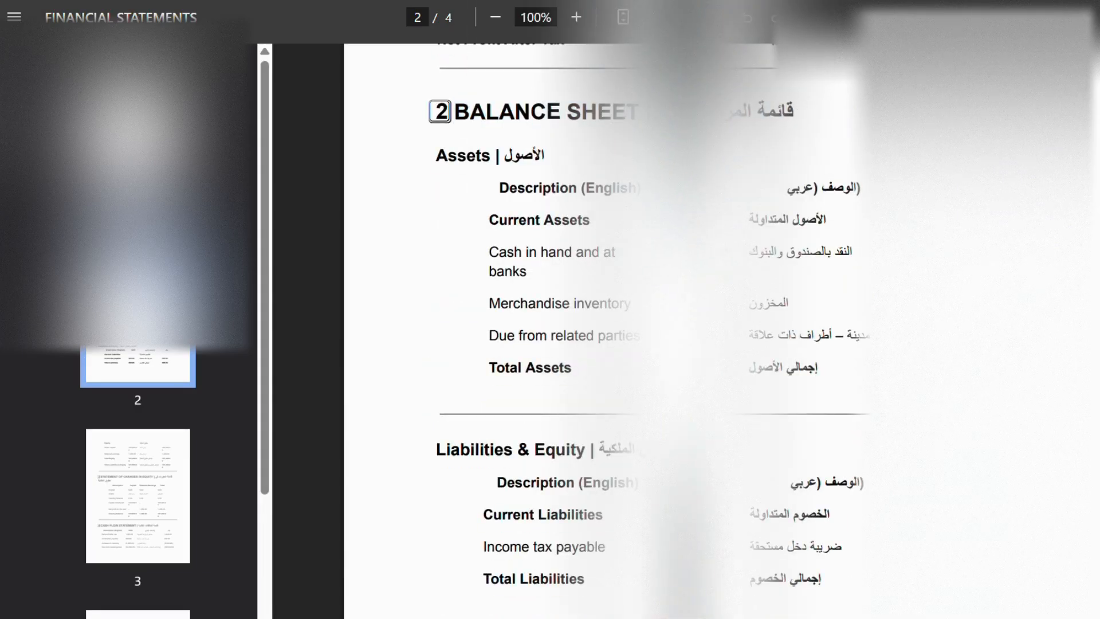
scroll(636, 332, "down", 5)
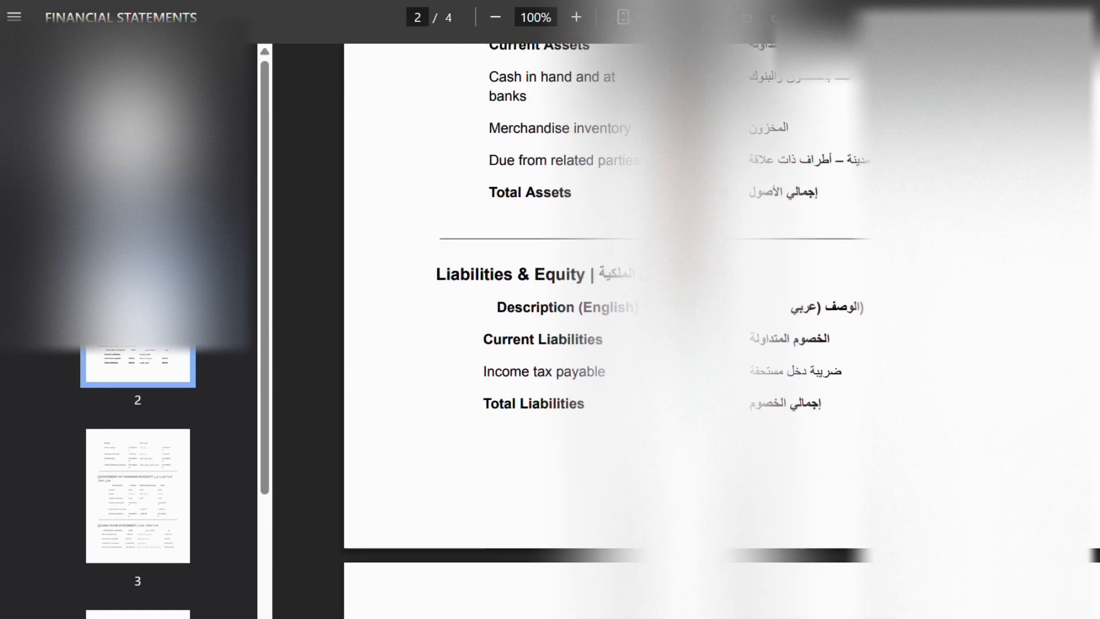
scroll(636, 333, "down", 6)
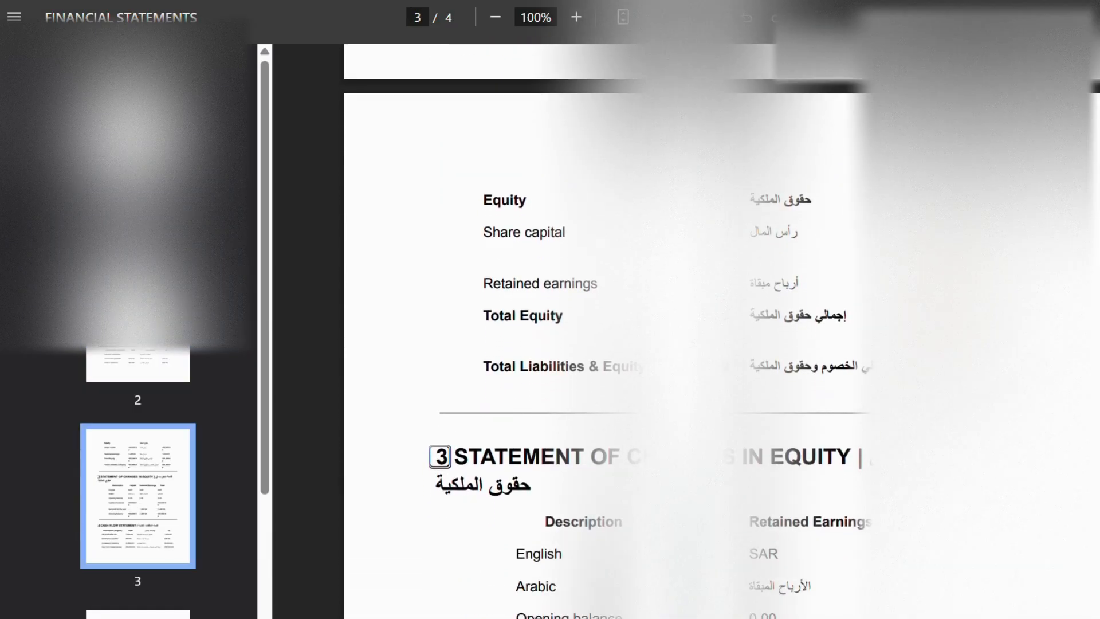
scroll(636, 332, "down", 1)
scroll(636, 332, "down", 2)
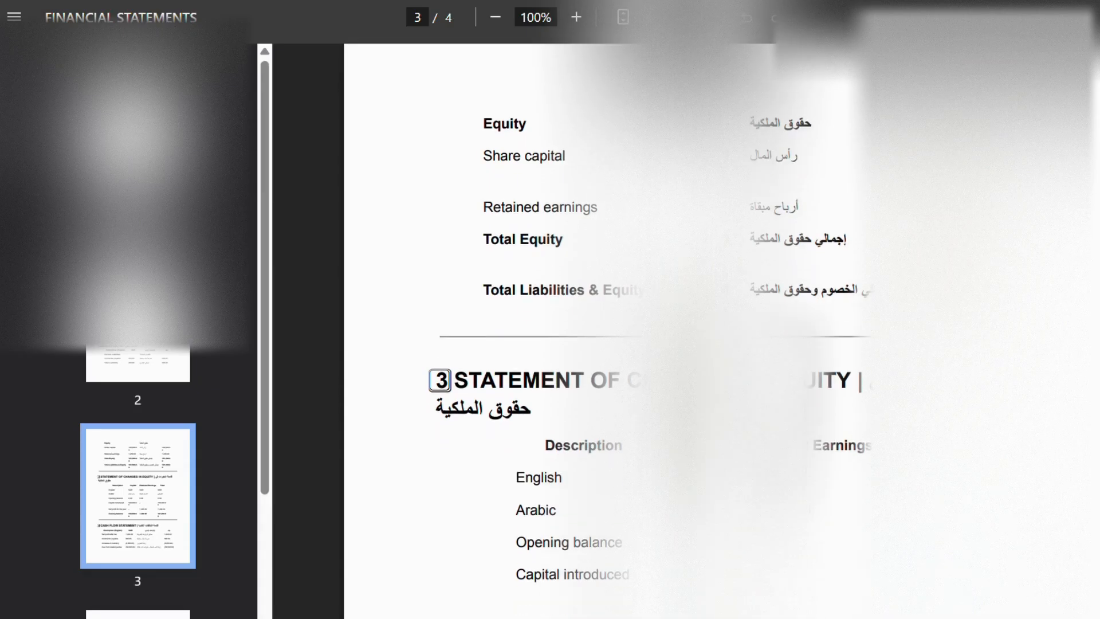
scroll(636, 332, "down", 3)
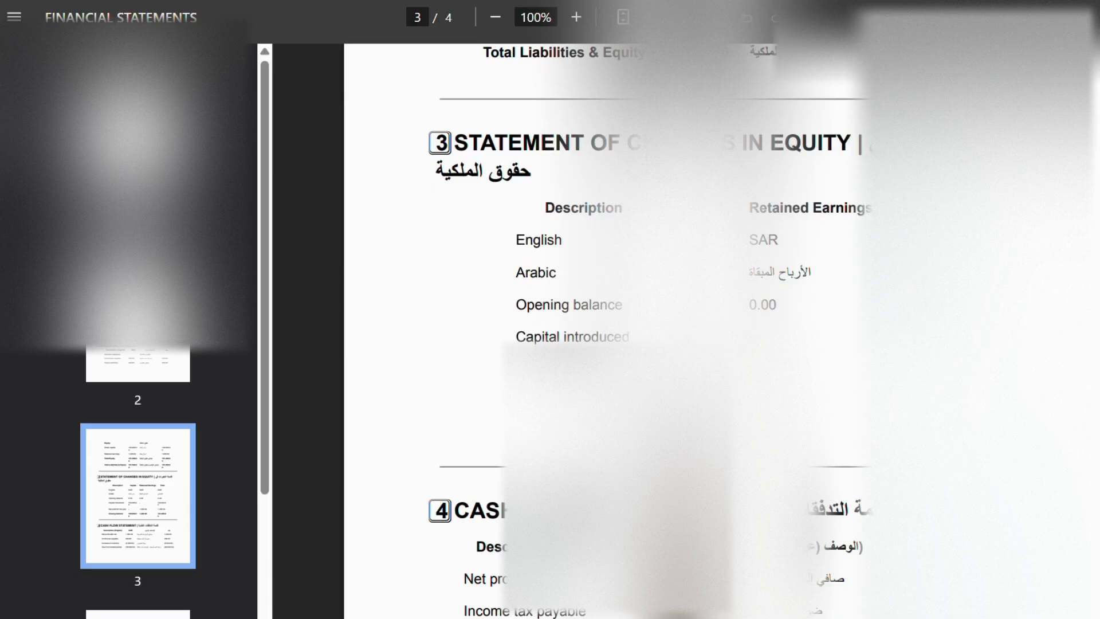
left_click_drag(535, 150, 846, 141)
left_click(846, 141)
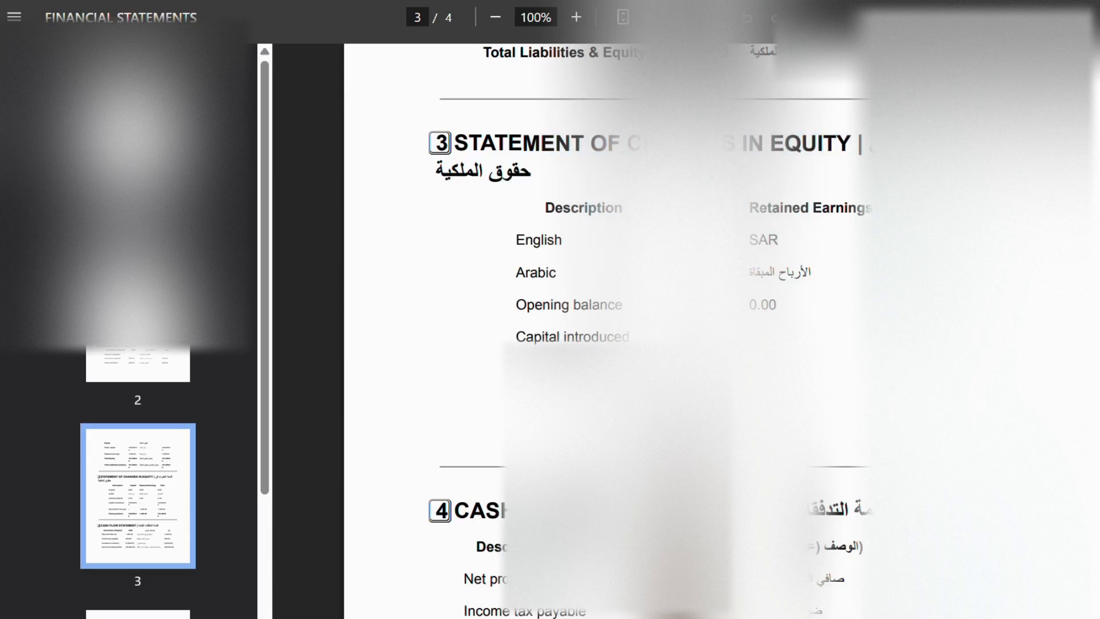
scroll(636, 332, "down", 6)
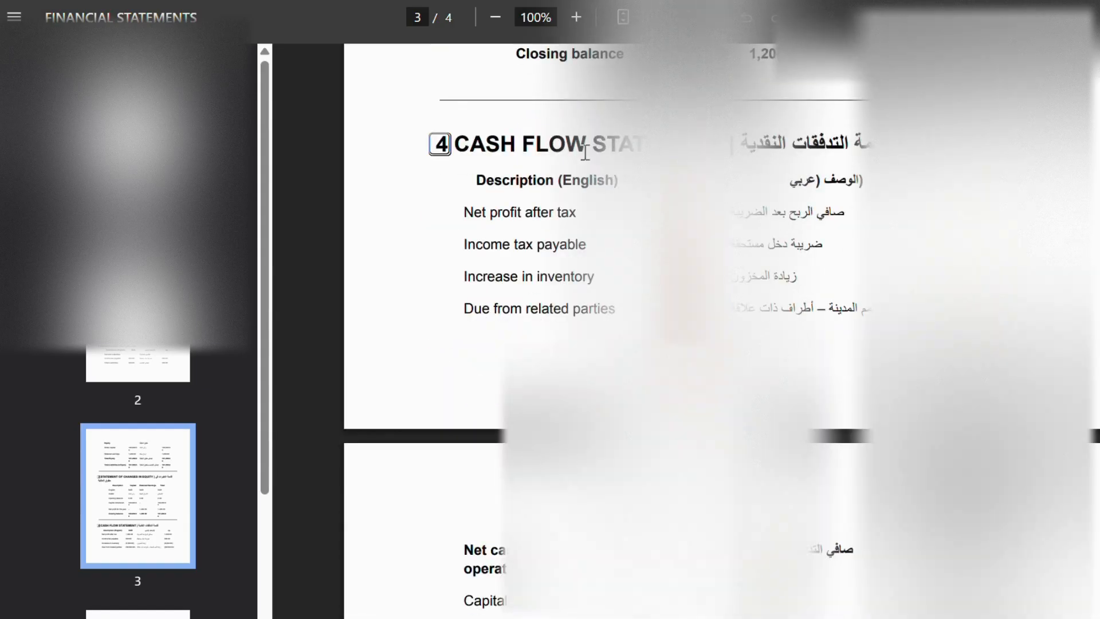
left_click_drag(550, 146, 522, 146)
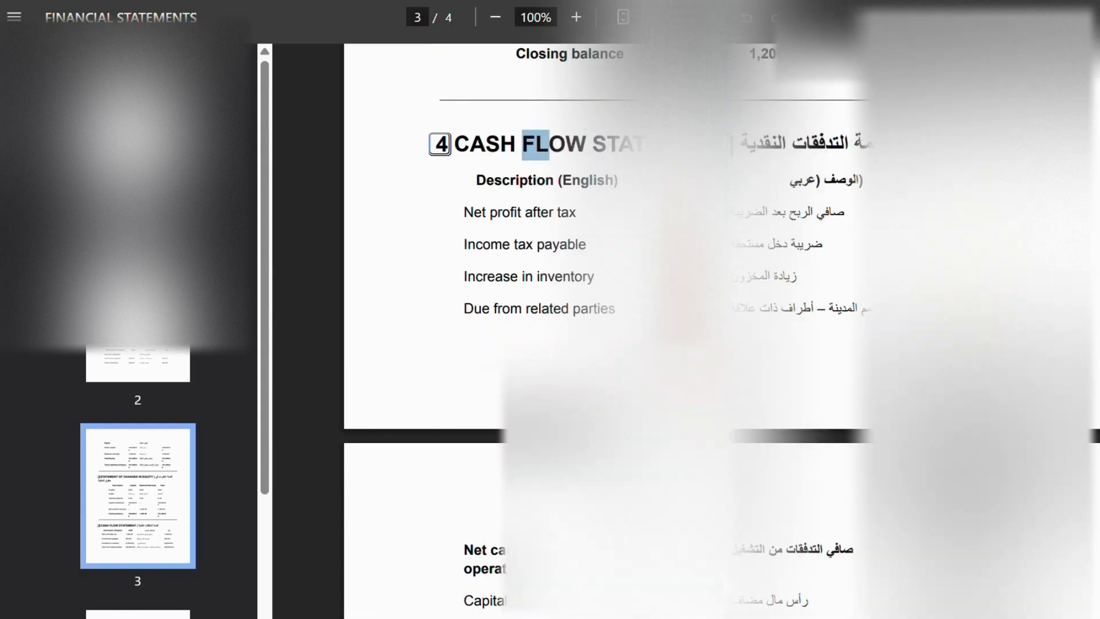
scroll(608, 332, "down", 8)
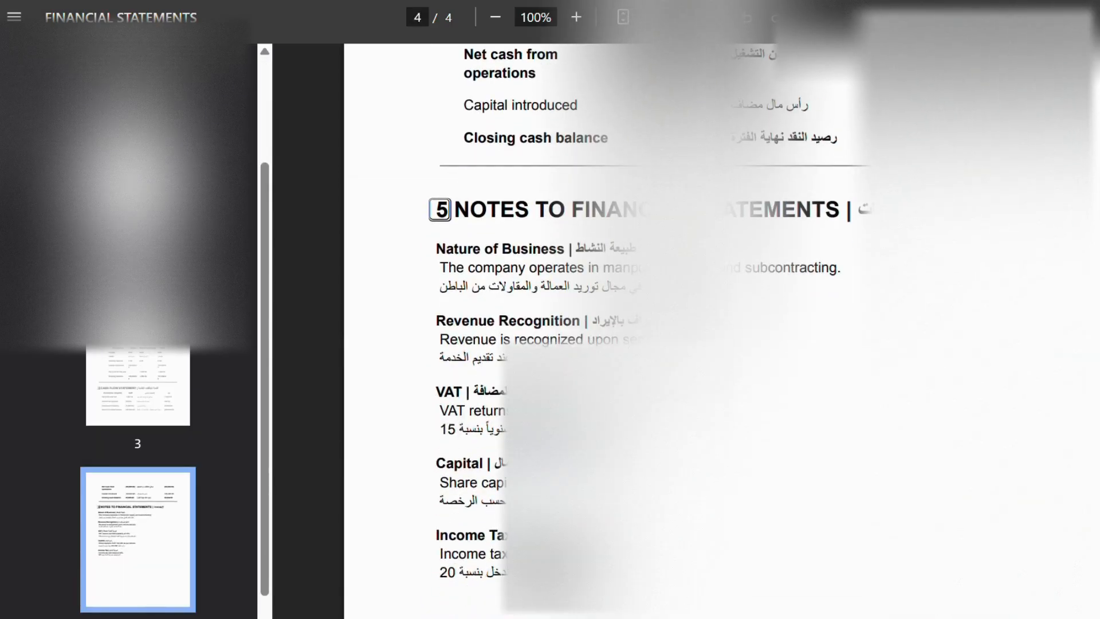
left_click_drag(628, 212, 786, 206)
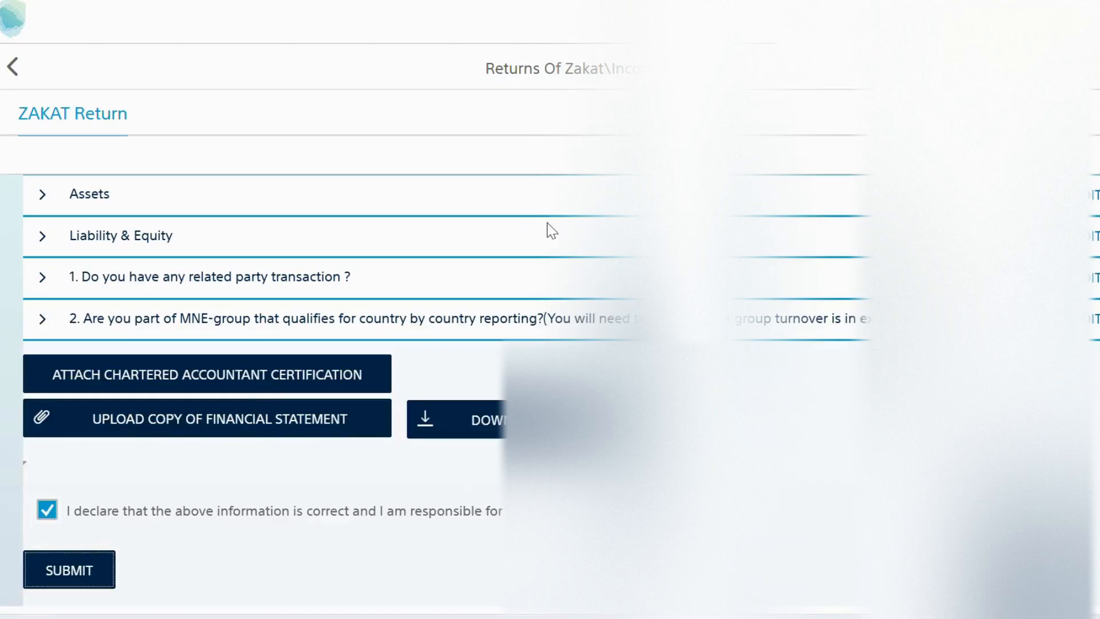
Step: Submit the Zakat return and confirm the submission
left_click(64, 571)
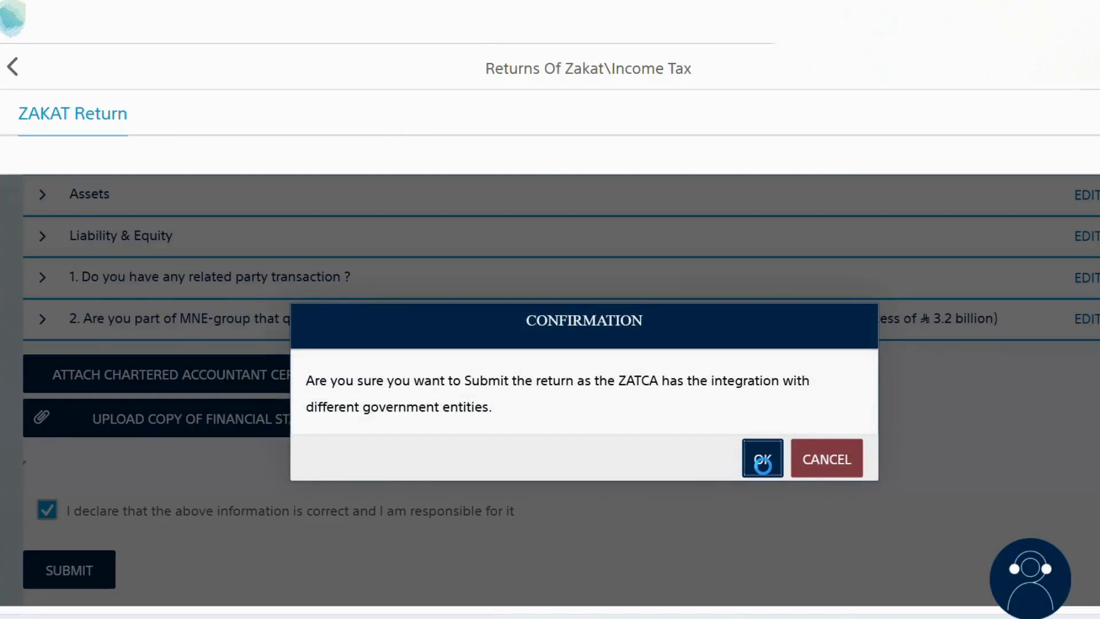